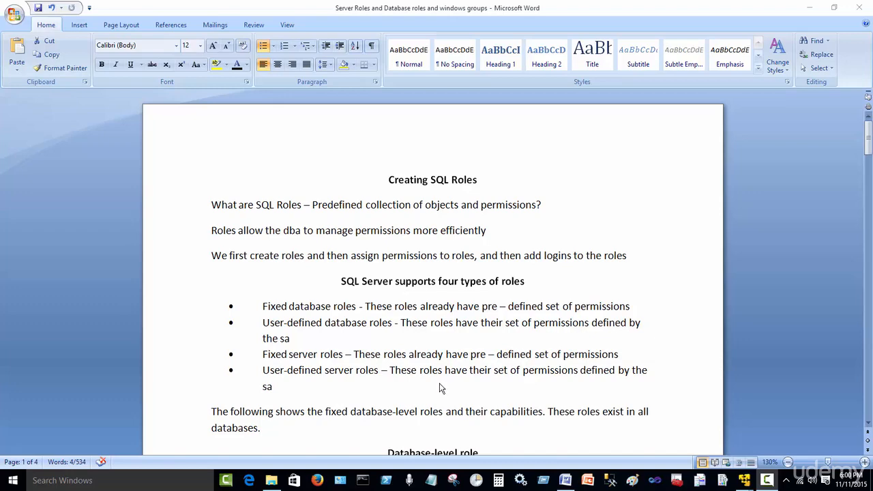
Highlight the 'Fixed server roles' and 'User-defined server roles' phrases in the role-type bullets.
{"action": "left_click_drag", "start_coordinate": [263, 371], "coordinate": [380, 372]}
{"action": "scroll", "coordinate": [378, 378], "scroll_direction": "down", "scroll_amount": 2}
{"action": "left_click", "coordinate": [326, 348]}
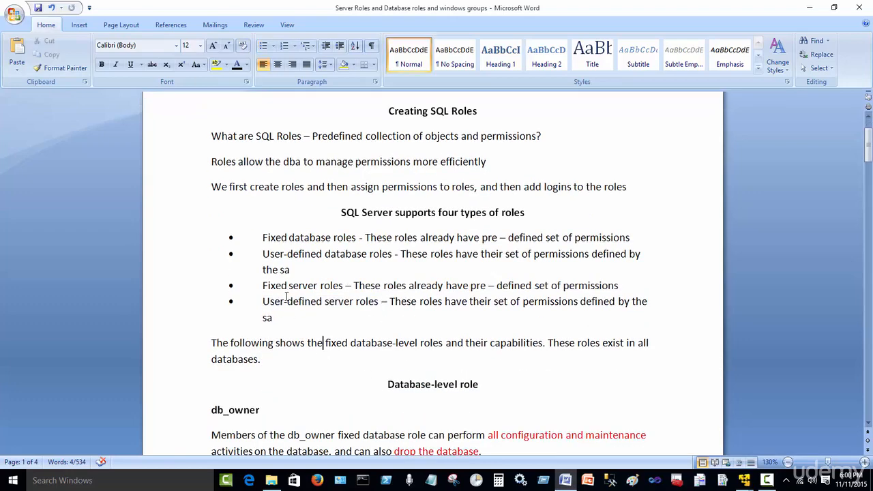
{"action": "left_click_drag", "start_coordinate": [263, 286], "coordinate": [340, 292]}
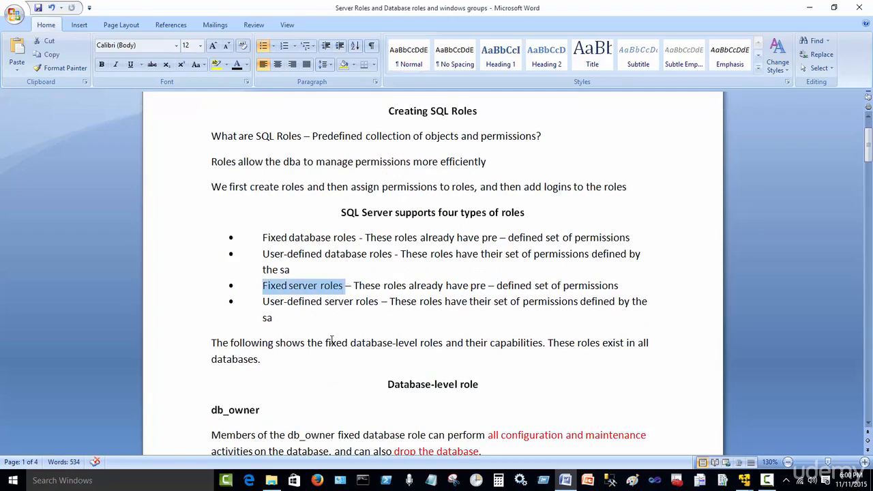
{"action": "left_click", "coordinate": [325, 324]}
{"action": "scroll", "coordinate": [325, 324], "scroll_direction": "down", "scroll_amount": 1}
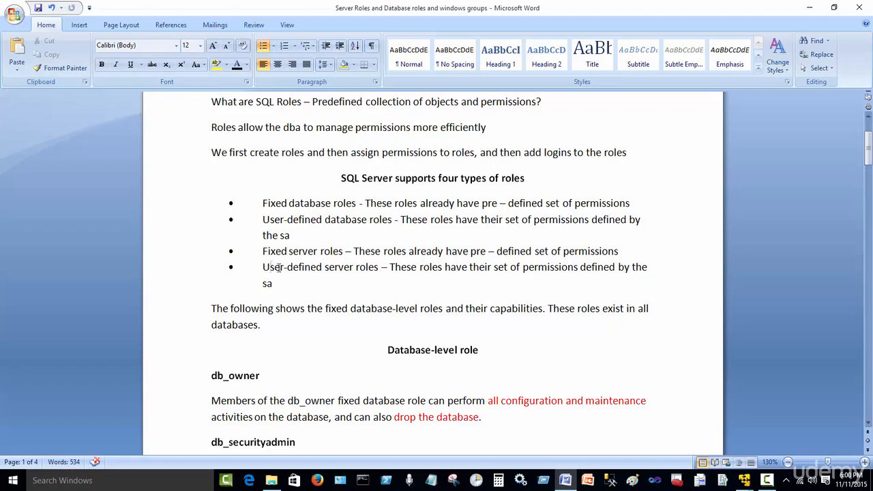
{"action": "left_click_drag", "start_coordinate": [278, 268], "coordinate": [370, 271]}
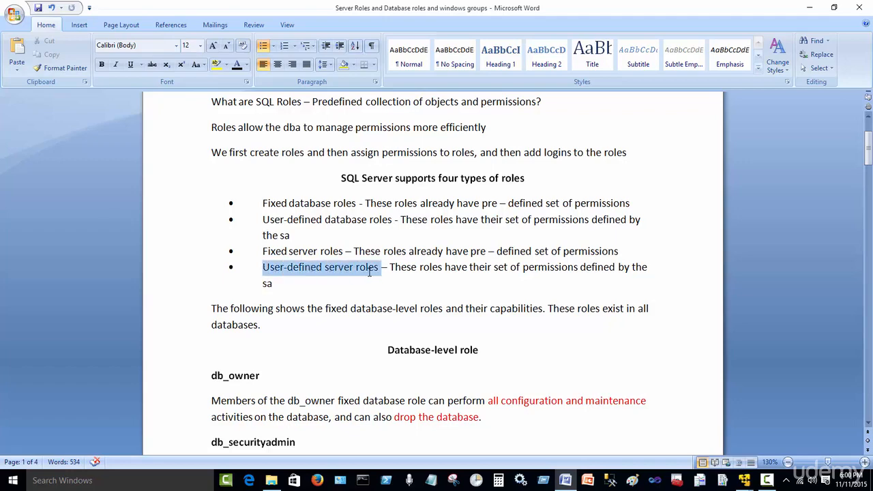
{"action": "left_click", "coordinate": [381, 325]}
Scroll down to the SQL Server Roles heading on page 3.
{"action": "scroll", "coordinate": [406, 281], "scroll_direction": "down", "scroll_amount": 4}
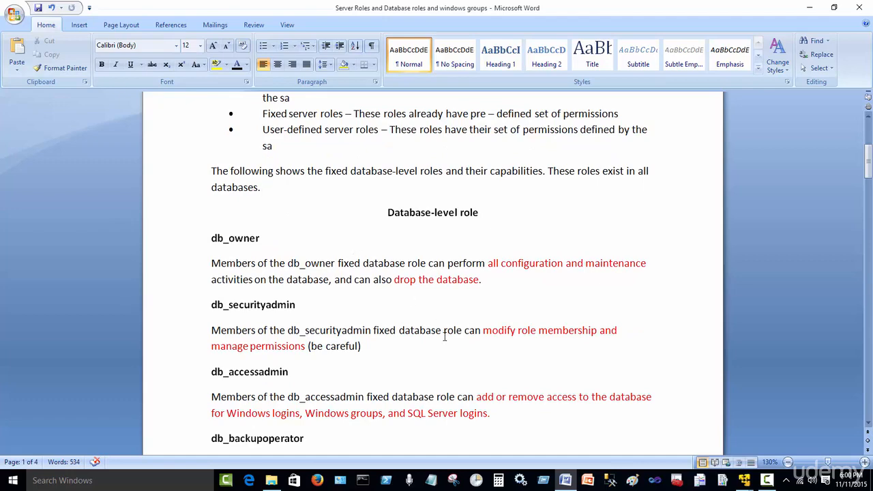
{"action": "scroll", "coordinate": [453, 332], "scroll_direction": "down", "scroll_amount": 2}
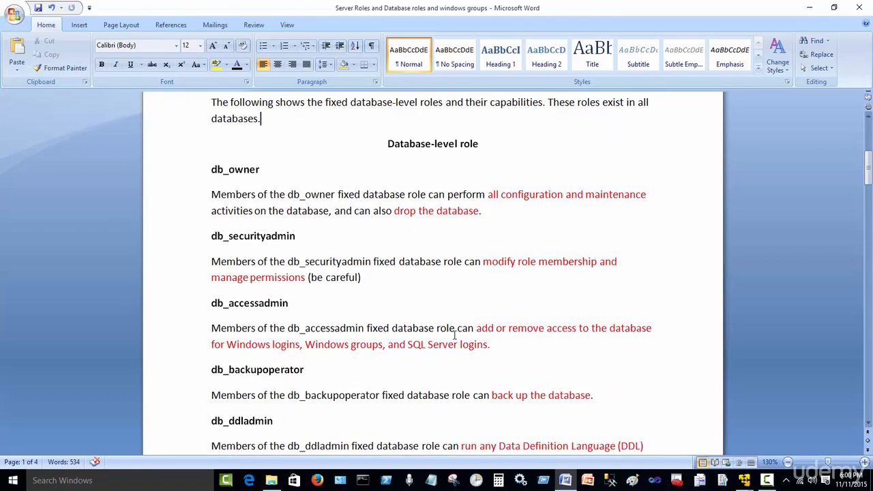
{"action": "scroll", "coordinate": [452, 330], "scroll_direction": "down", "scroll_amount": 10}
{"action": "scroll", "coordinate": [452, 328], "scroll_direction": "down", "scroll_amount": 20}
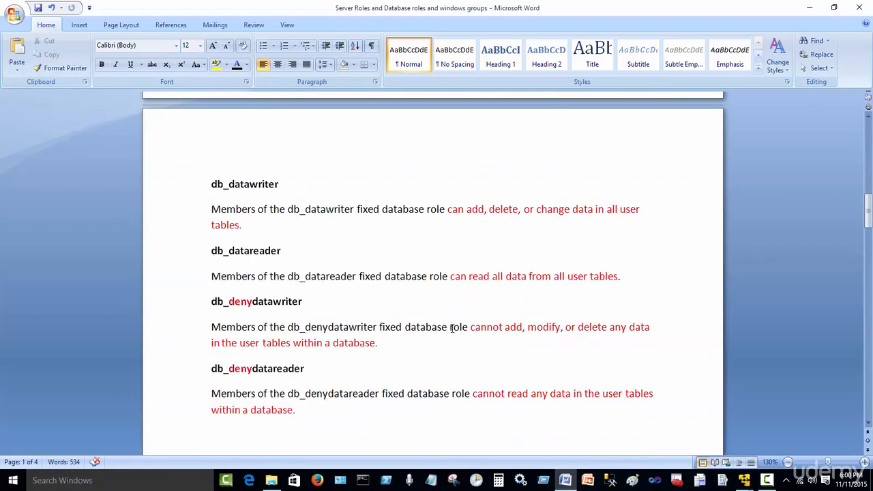
{"action": "scroll", "coordinate": [461, 321], "scroll_direction": "down", "scroll_amount": 2}
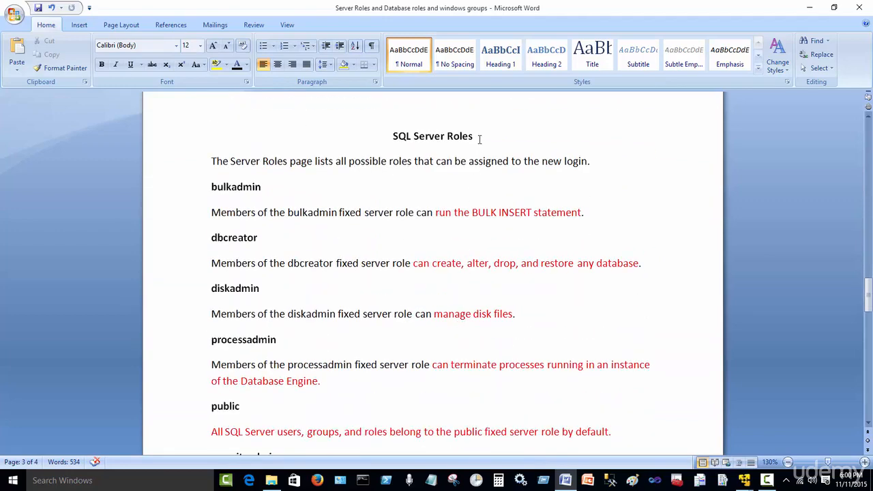
{"action": "left_click_drag", "start_coordinate": [479, 139], "coordinate": [392, 136]}
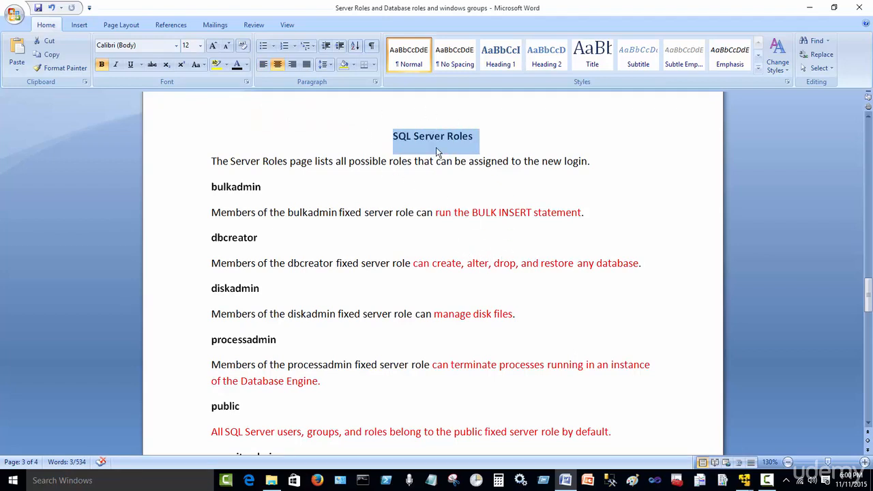
{"action": "left_click", "coordinate": [420, 212]}
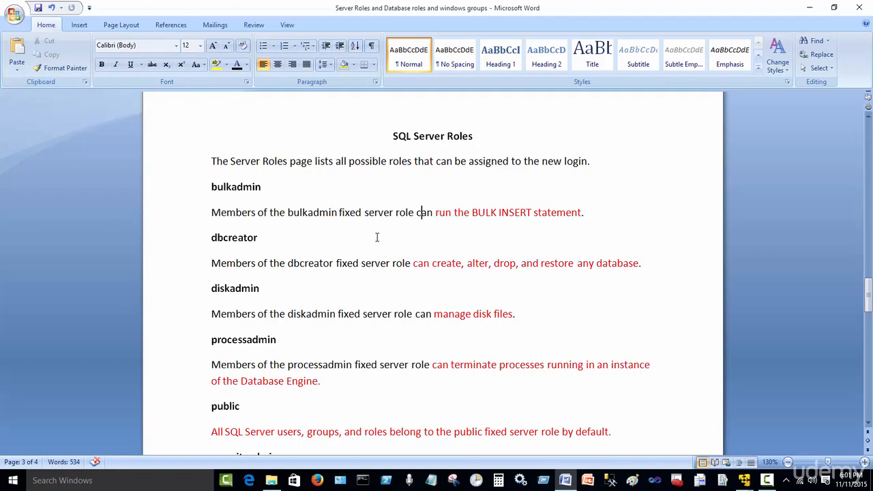
{"action": "left_click", "coordinate": [230, 186]}
{"action": "double_click", "coordinate": [270, 188]}
{"action": "left_click", "coordinate": [308, 195]}
{"action": "left_click_drag", "start_coordinate": [437, 214], "coordinate": [542, 220]}
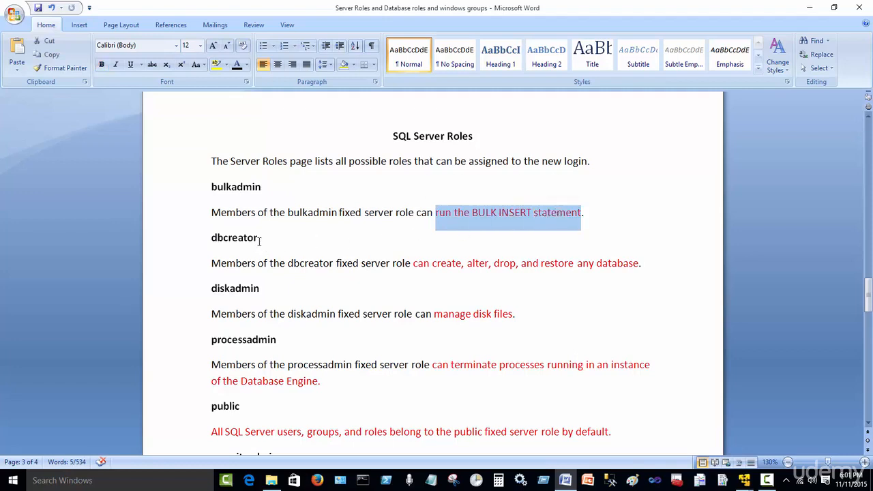
{"action": "left_click_drag", "start_coordinate": [260, 241], "coordinate": [219, 239]}
{"action": "left_click", "coordinate": [399, 287]}
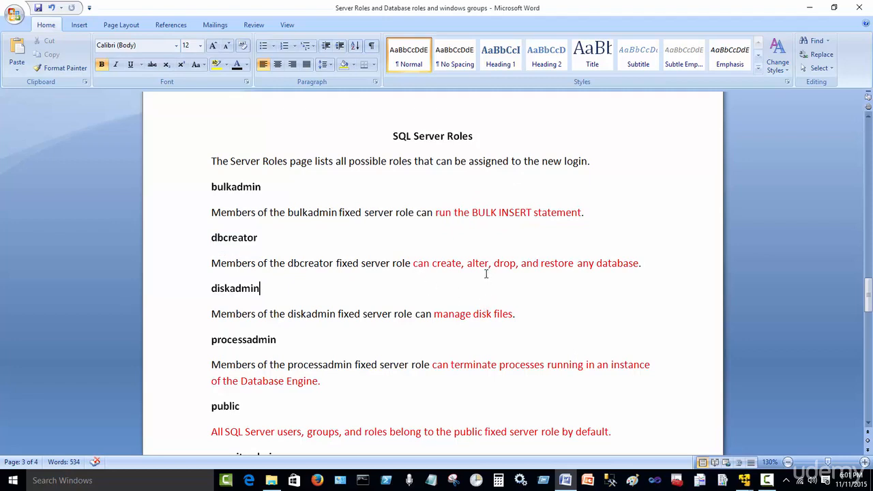
{"action": "left_click_drag", "start_coordinate": [644, 267], "coordinate": [424, 272]}
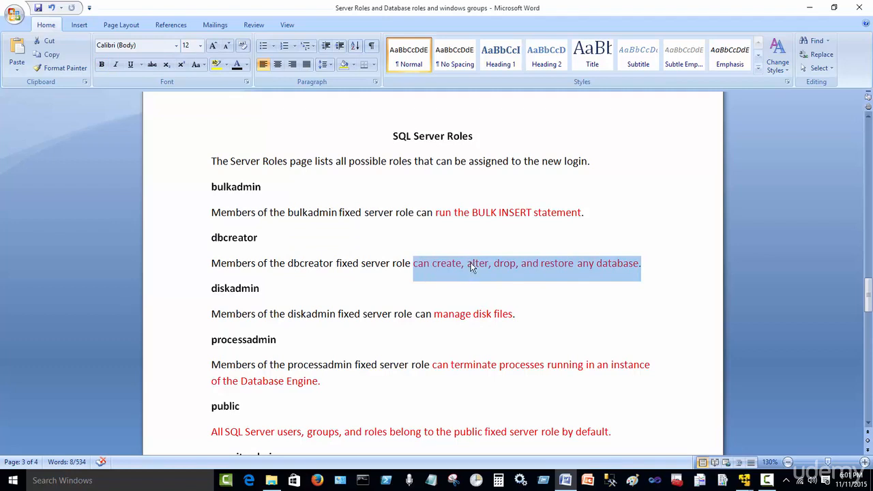
{"action": "left_click", "coordinate": [461, 239]}
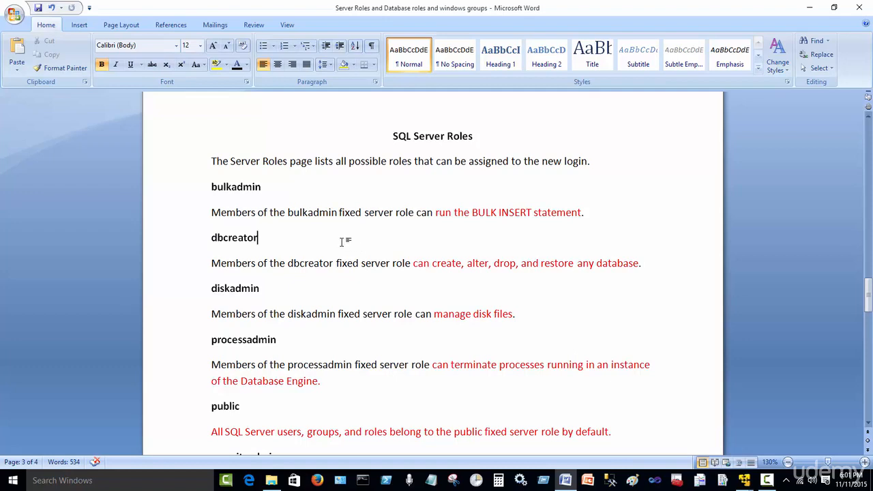
{"action": "double_click", "coordinate": [425, 138]}
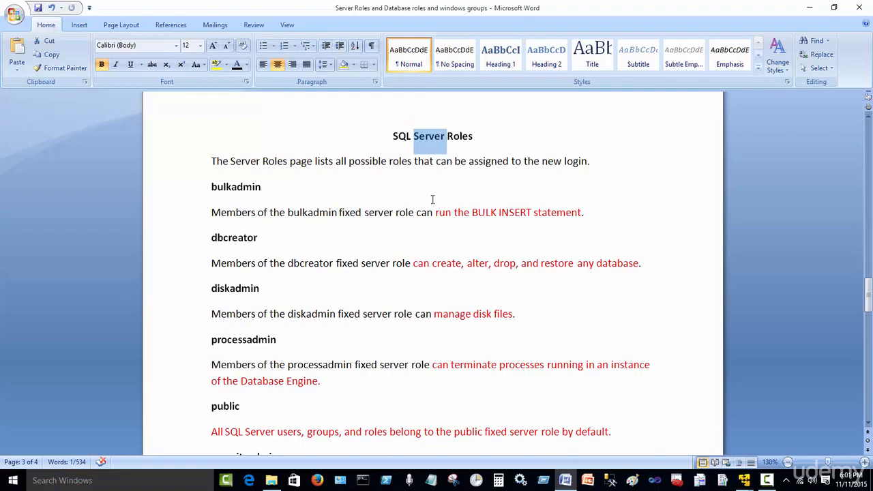
{"action": "left_click", "coordinate": [298, 200]}
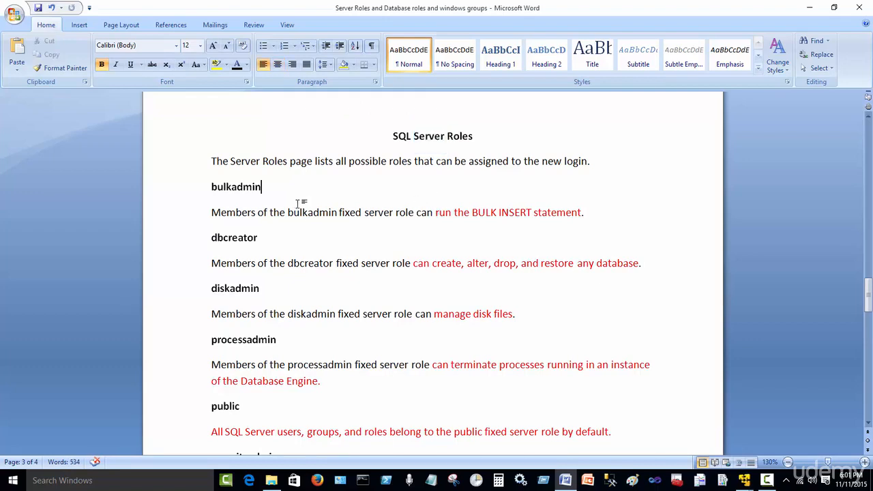
{"action": "left_click_drag", "start_coordinate": [292, 190], "coordinate": [213, 190]}
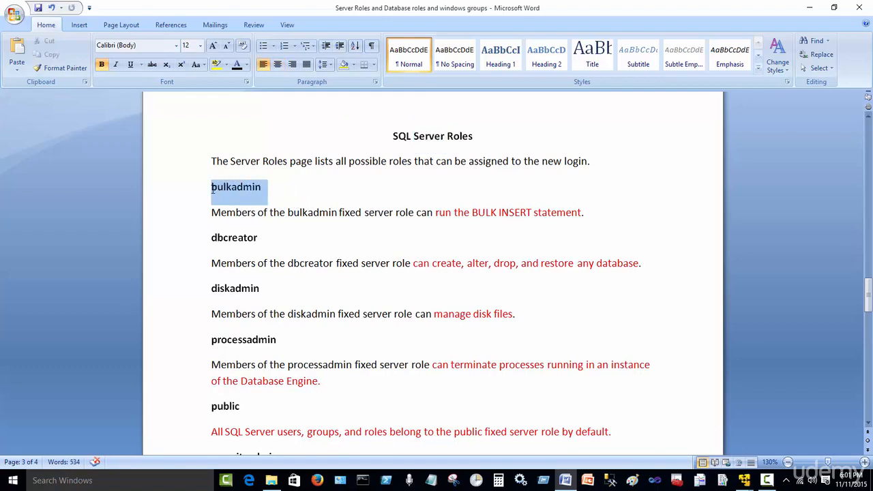
{"action": "left_click", "coordinate": [309, 206]}
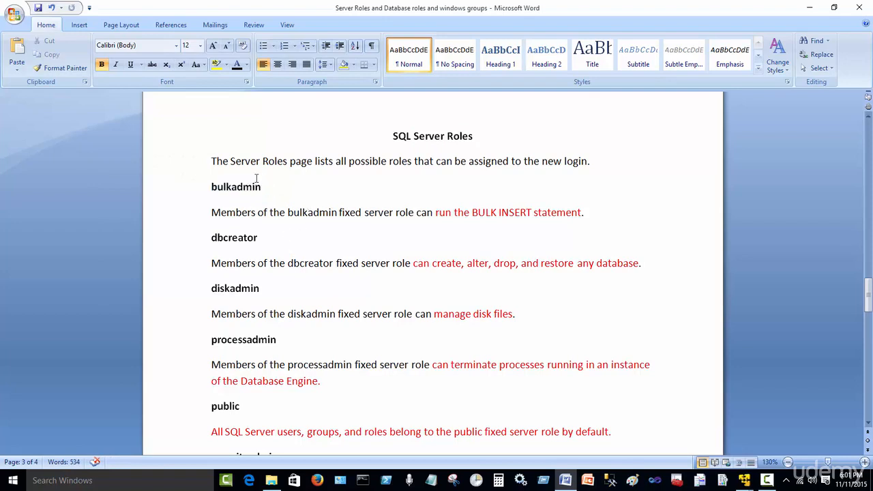
{"action": "double_click", "coordinate": [425, 136]}
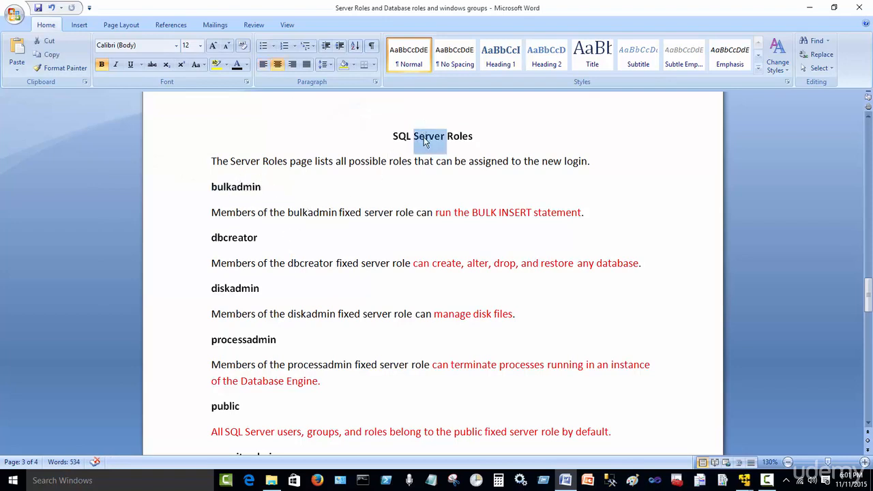
{"action": "left_click", "coordinate": [362, 238]}
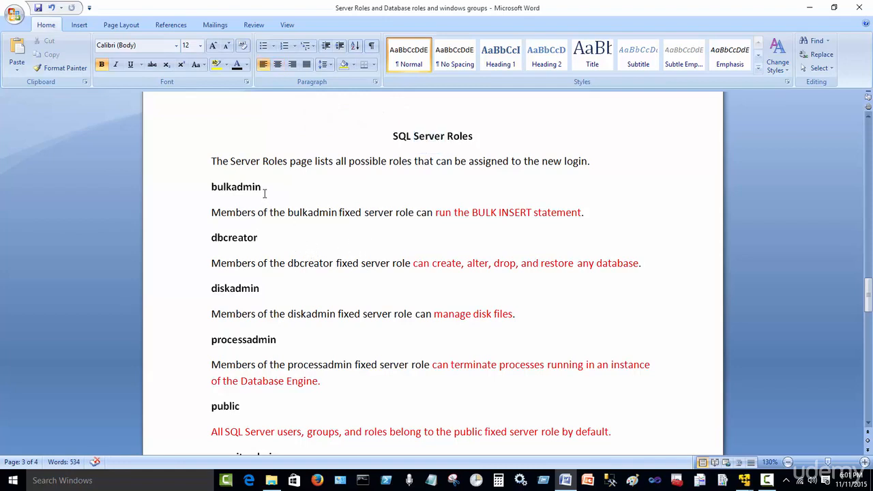
{"action": "left_click_drag", "start_coordinate": [265, 192], "coordinate": [208, 192]}
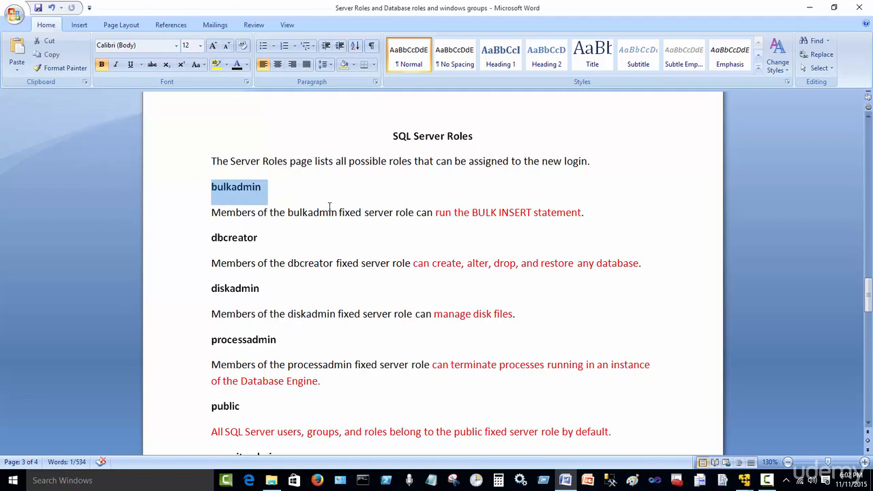
{"action": "left_click", "coordinate": [349, 199]}
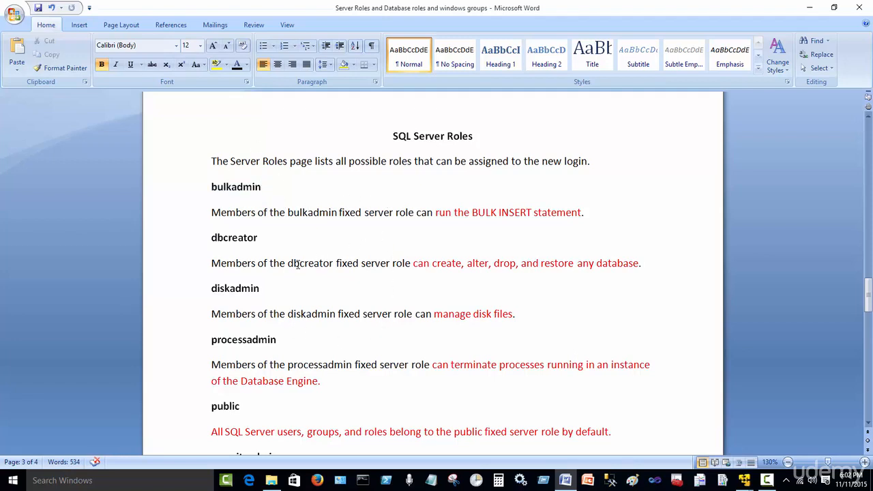
{"action": "double_click", "coordinate": [229, 239]}
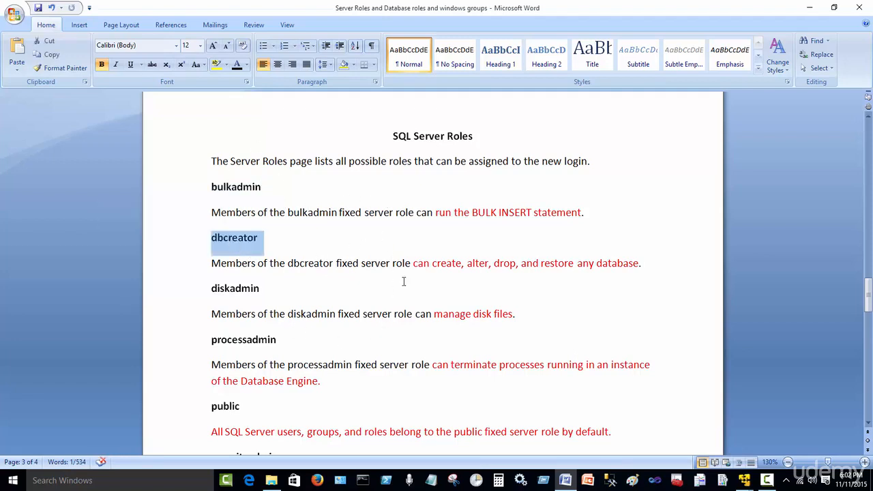
{"action": "left_click", "coordinate": [441, 270]}
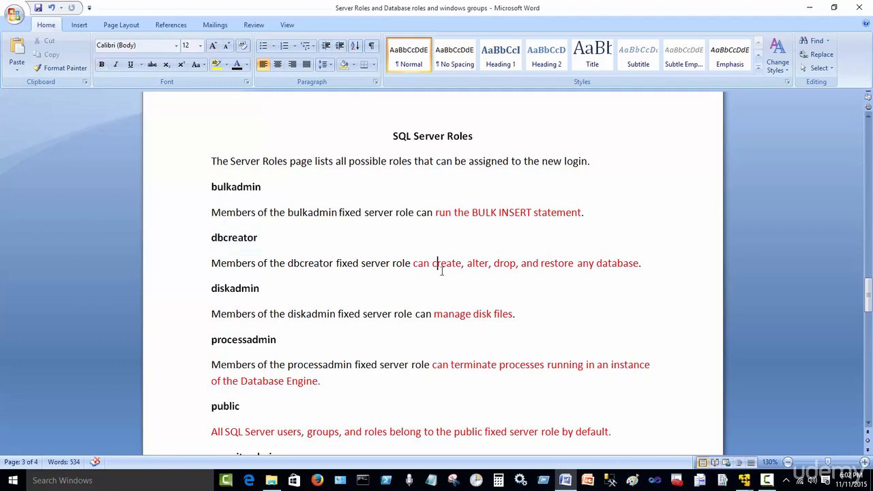
{"action": "double_click", "coordinate": [503, 266]}
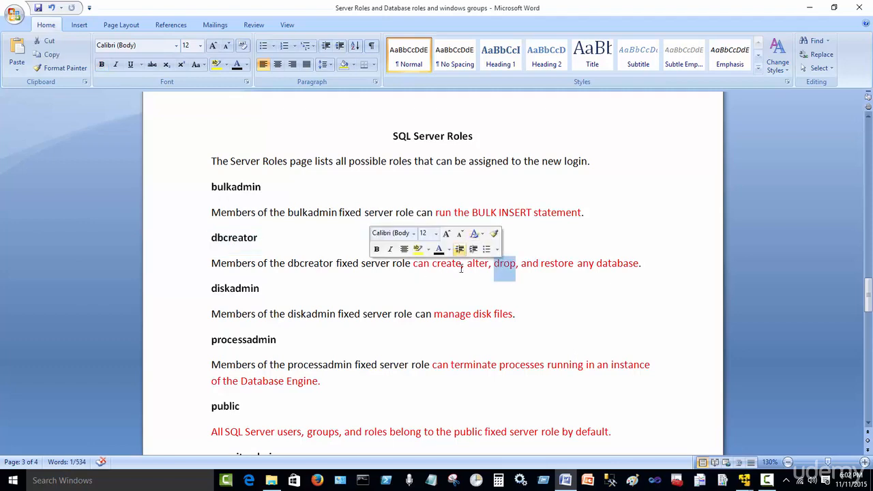
{"action": "left_click", "coordinate": [532, 265]}
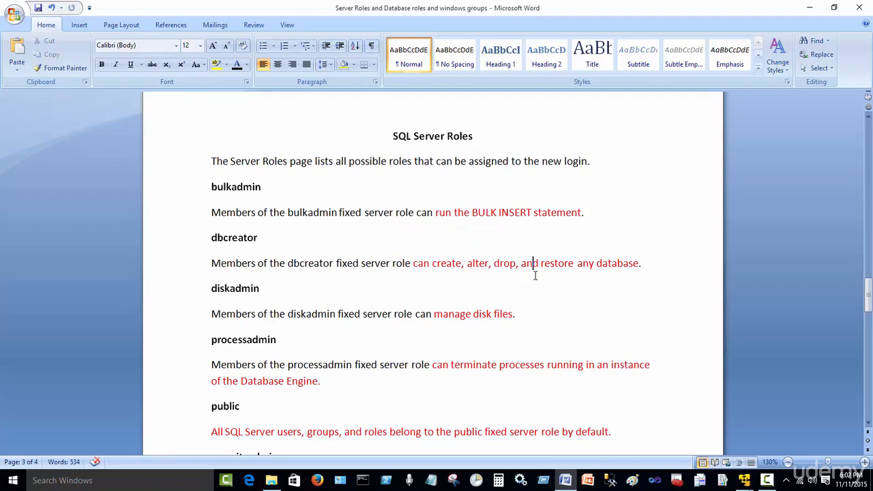
{"action": "scroll", "coordinate": [546, 307], "scroll_direction": "down", "scroll_amount": 2}
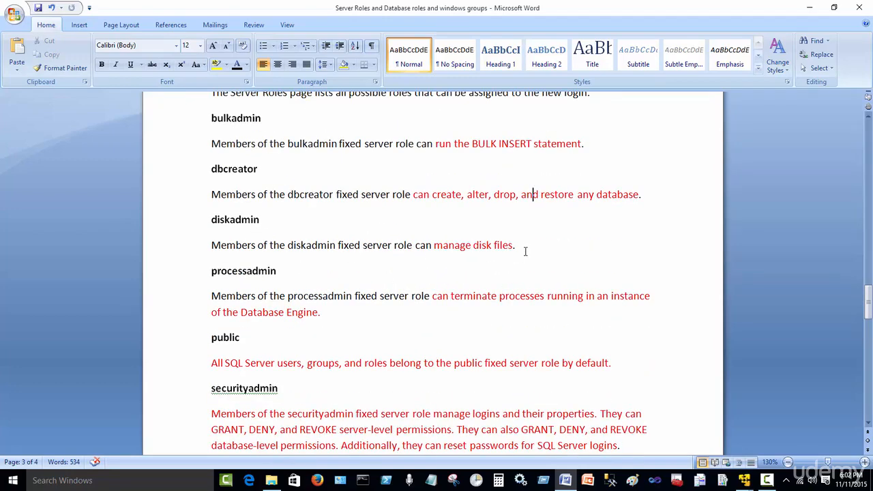
Highlight the diskadmin 'manage disk files' text and the public role's description, continuing down to setupadmin.
{"action": "left_click_drag", "start_coordinate": [524, 249], "coordinate": [443, 252]}
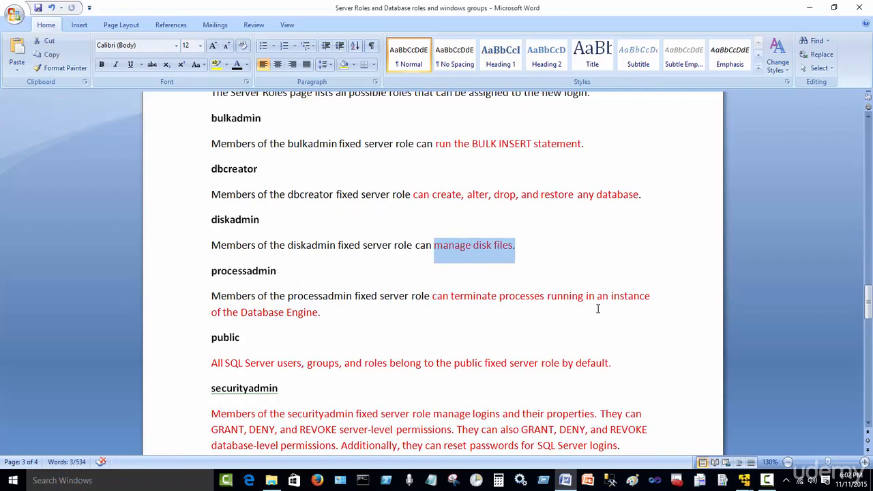
{"action": "left_click", "coordinate": [336, 315]}
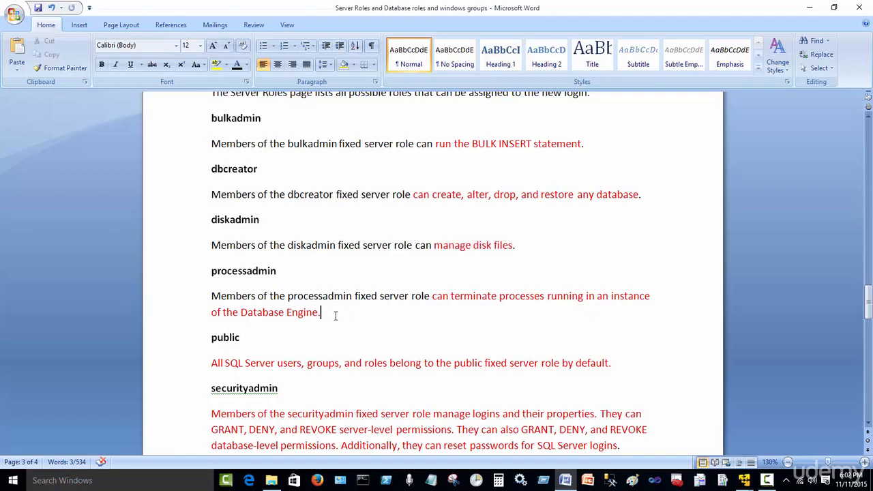
{"action": "scroll", "coordinate": [350, 311], "scroll_direction": "down", "scroll_amount": 2}
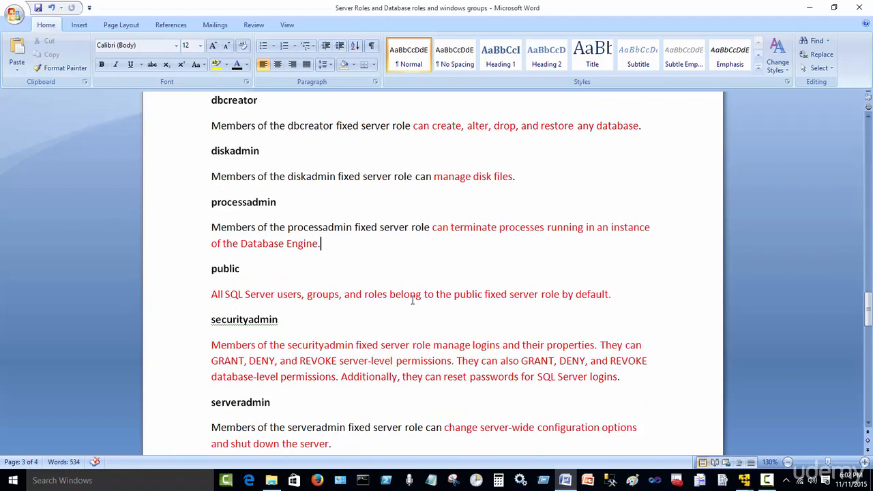
{"action": "left_click_drag", "start_coordinate": [612, 295], "coordinate": [220, 301]}
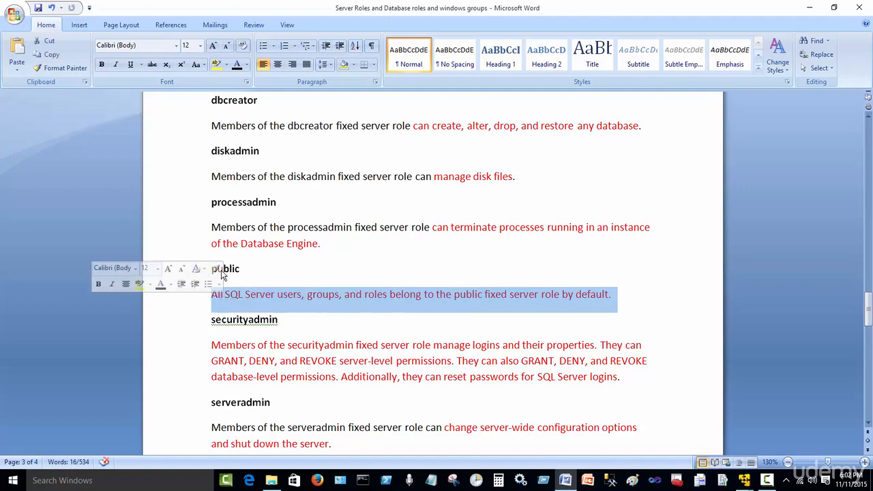
{"action": "left_click", "coordinate": [386, 271]}
{"action": "scroll", "coordinate": [392, 270], "scroll_direction": "down", "scroll_amount": 2}
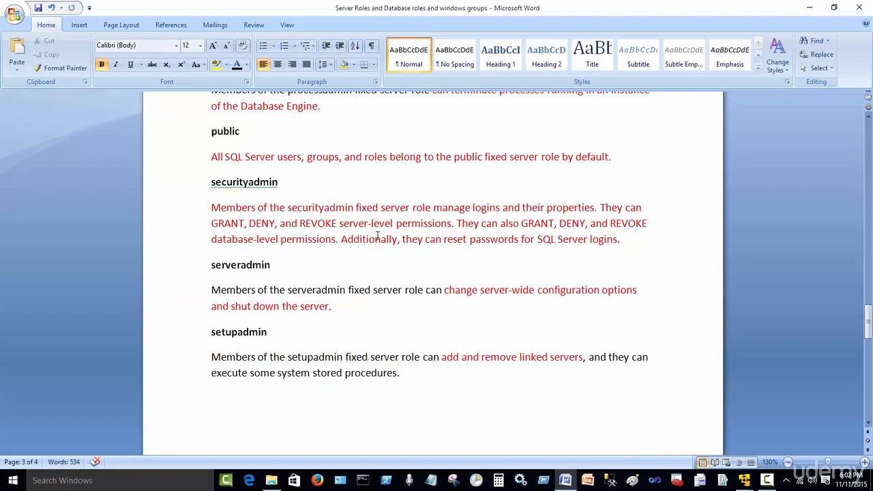
{"action": "left_click_drag", "start_coordinate": [356, 207], "coordinate": [433, 213]}
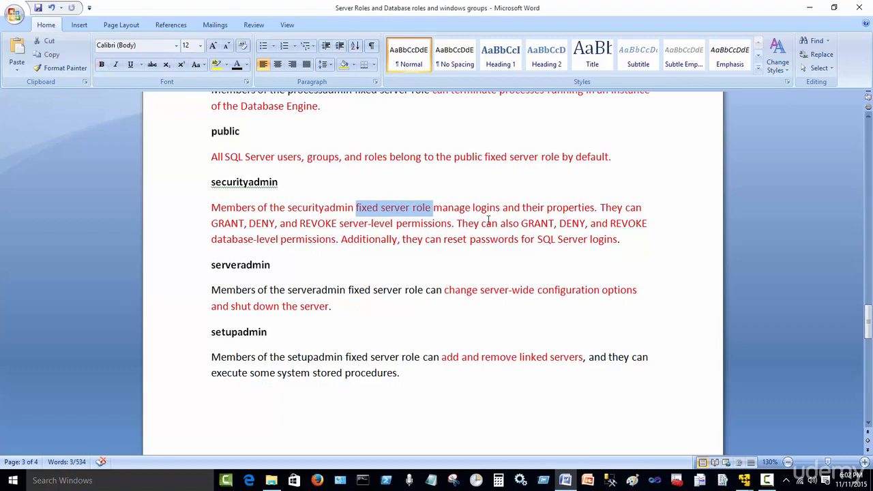
{"action": "left_click", "coordinate": [225, 227]}
{"action": "left_click", "coordinate": [262, 225]}
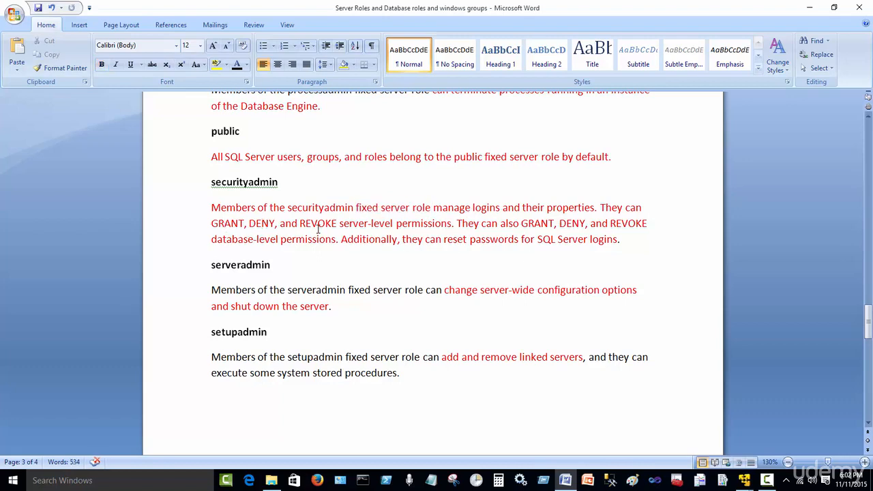
{"action": "left_click_drag", "start_coordinate": [340, 224], "coordinate": [428, 233]}
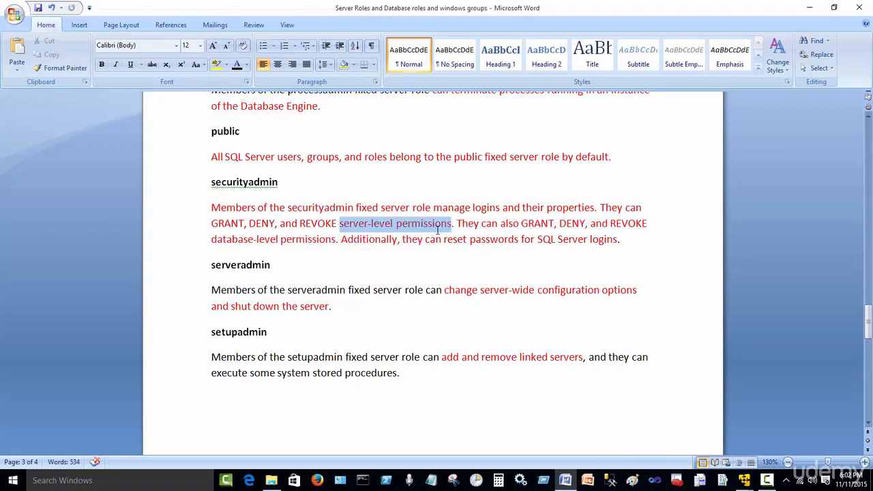
{"action": "left_click", "coordinate": [459, 264]}
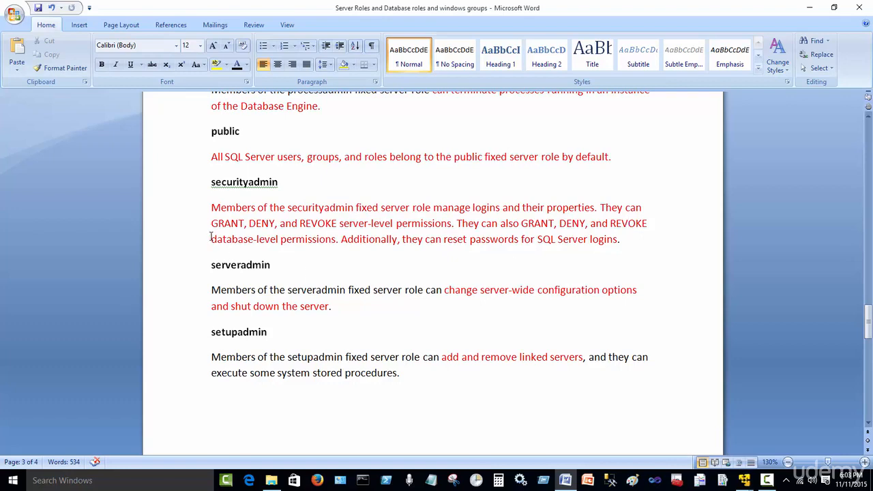
{"action": "left_click_drag", "start_coordinate": [212, 238], "coordinate": [322, 247]}
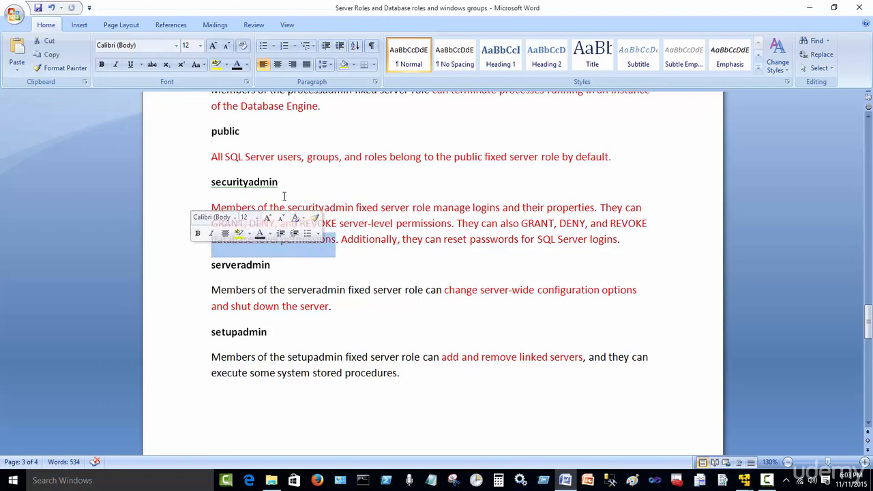
{"action": "left_click", "coordinate": [380, 223]}
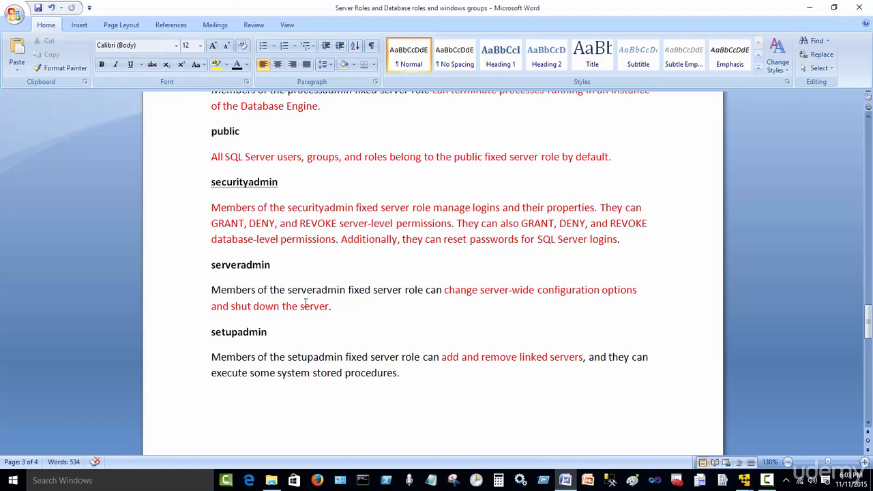
{"action": "left_click_drag", "start_coordinate": [349, 290], "coordinate": [405, 291]}
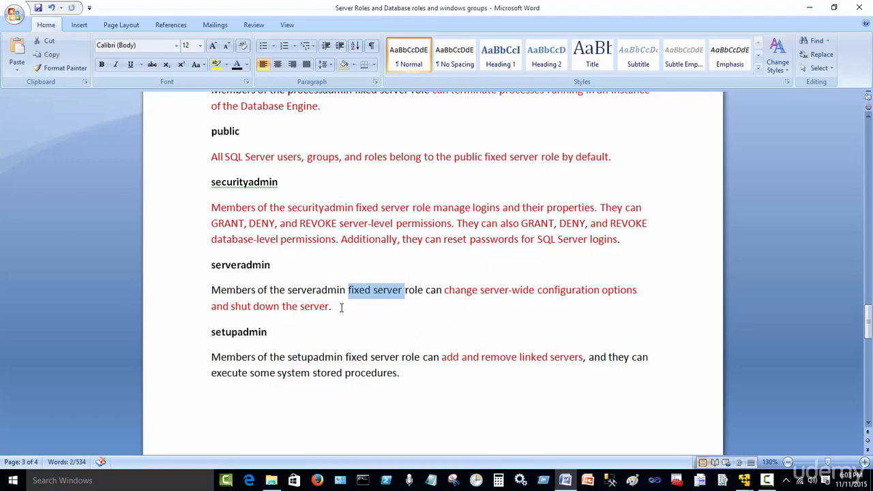
{"action": "left_click_drag", "start_coordinate": [337, 308], "coordinate": [204, 292]}
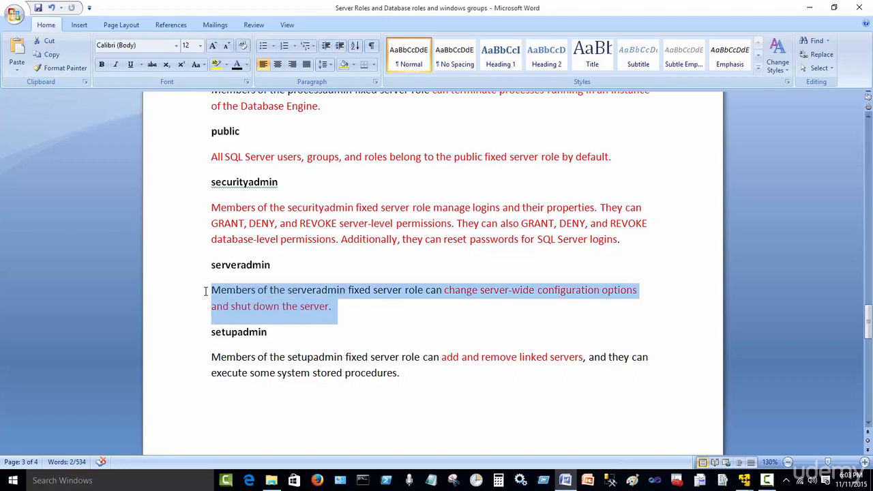
{"action": "left_click", "coordinate": [342, 317]}
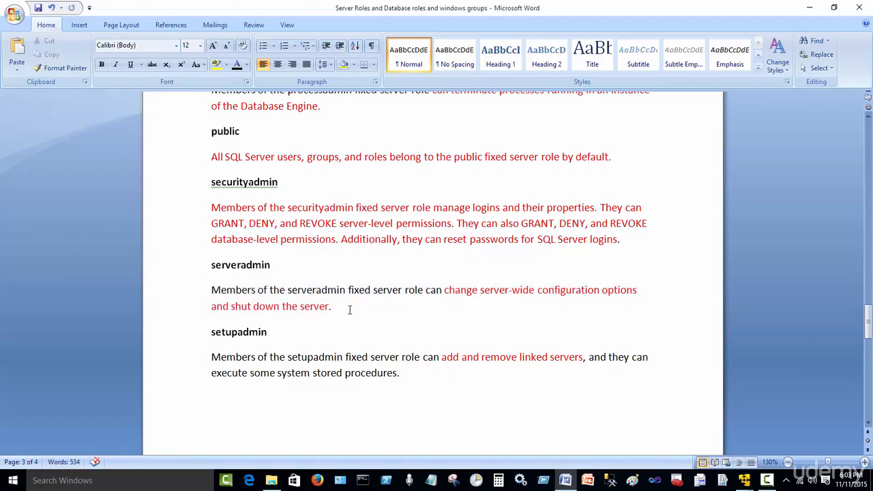
{"action": "scroll", "coordinate": [344, 308], "scroll_direction": "down", "scroll_amount": 2}
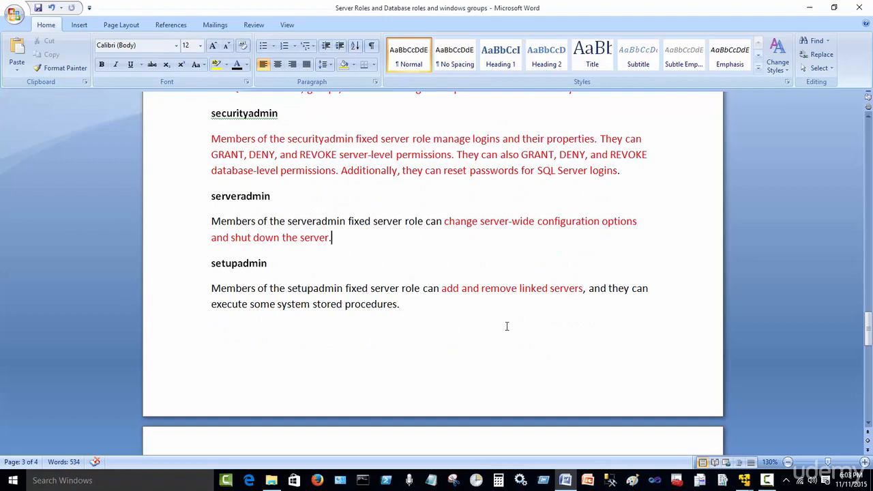
{"action": "left_click_drag", "start_coordinate": [586, 289], "coordinate": [442, 289]}
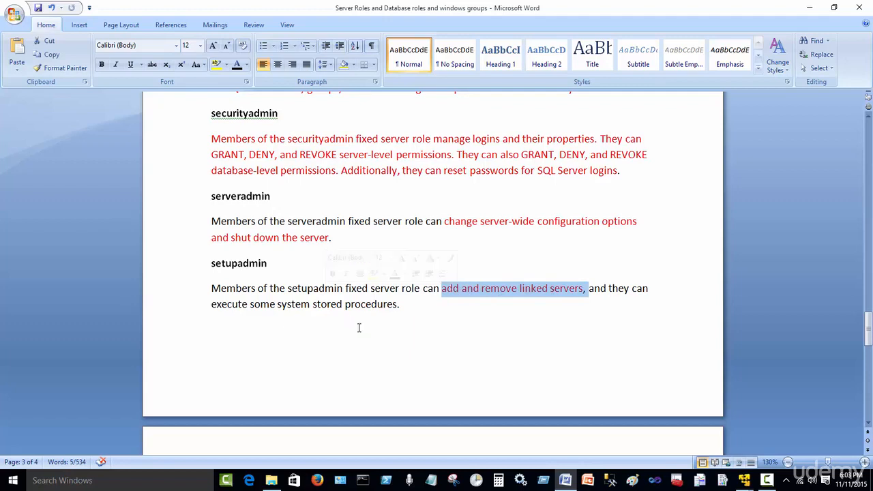
{"action": "left_click", "coordinate": [412, 324]}
Scroll to page 4 and highlight the Sysadmin heading line.
{"action": "scroll", "coordinate": [444, 330], "scroll_direction": "down", "scroll_amount": 5}
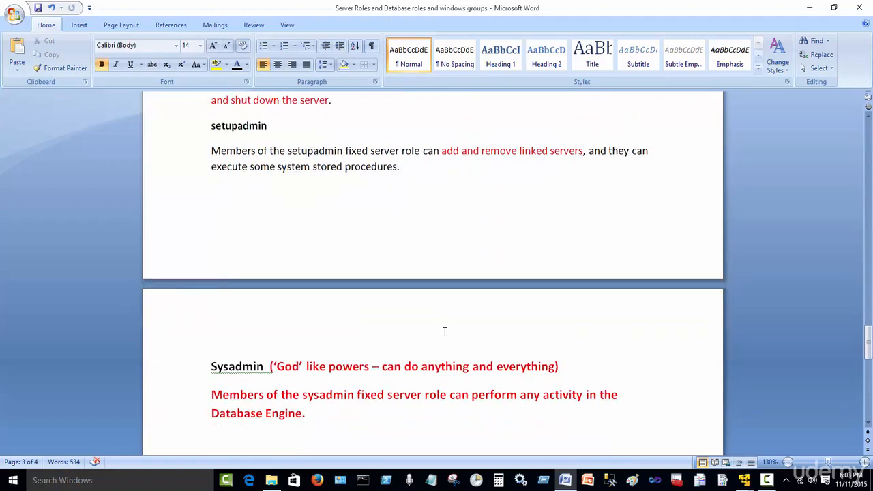
{"action": "scroll", "coordinate": [409, 334], "scroll_direction": "down", "scroll_amount": 1}
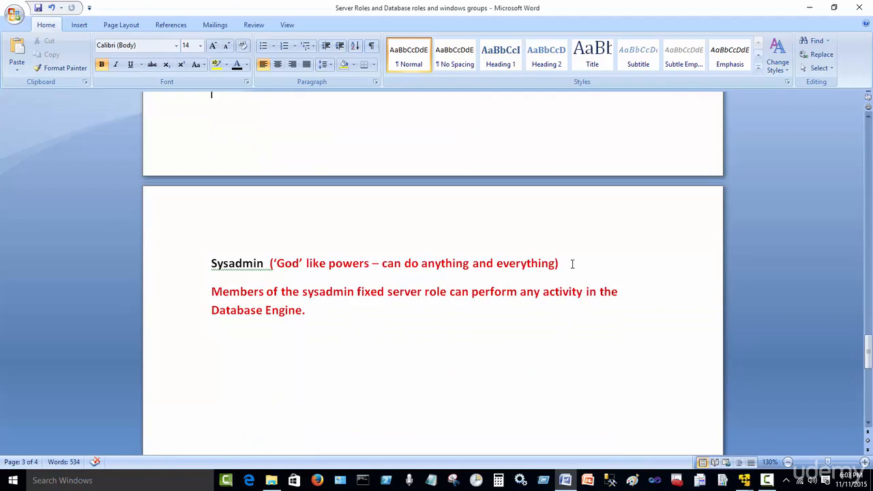
{"action": "left_click_drag", "start_coordinate": [572, 263], "coordinate": [210, 263]}
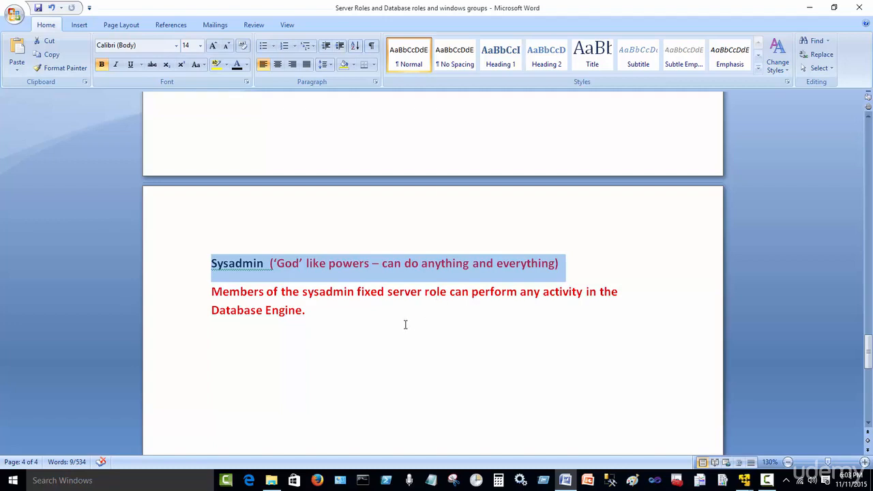
{"action": "left_click", "coordinate": [326, 328]}
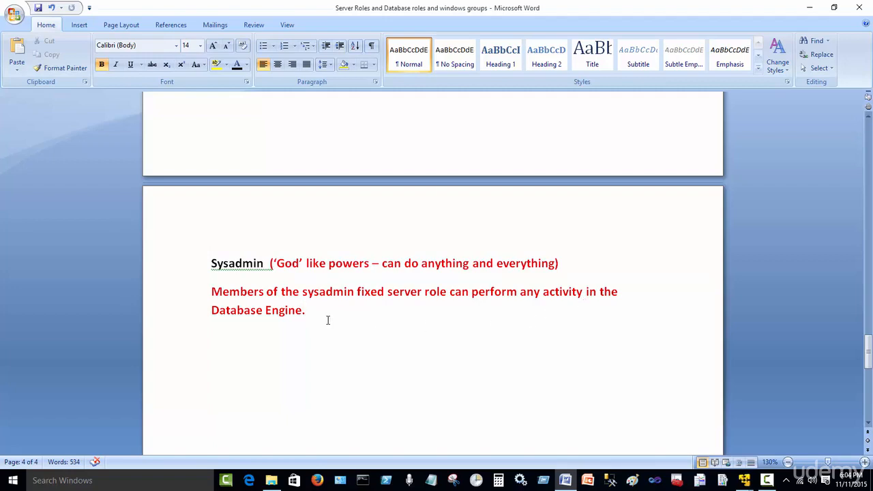
Select the Sysadmin heading and its 'God' like powers description for emphasis.
{"action": "left_click_drag", "start_coordinate": [311, 309], "coordinate": [223, 267]}
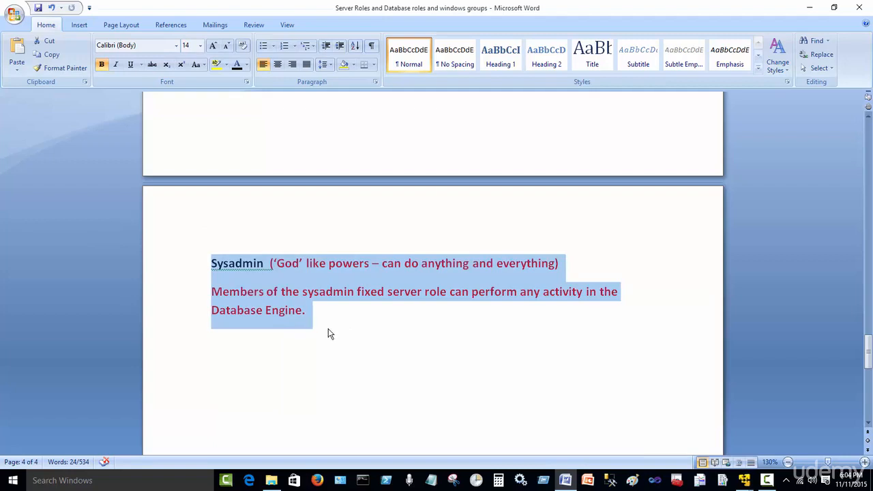
{"action": "left_click", "coordinate": [324, 330]}
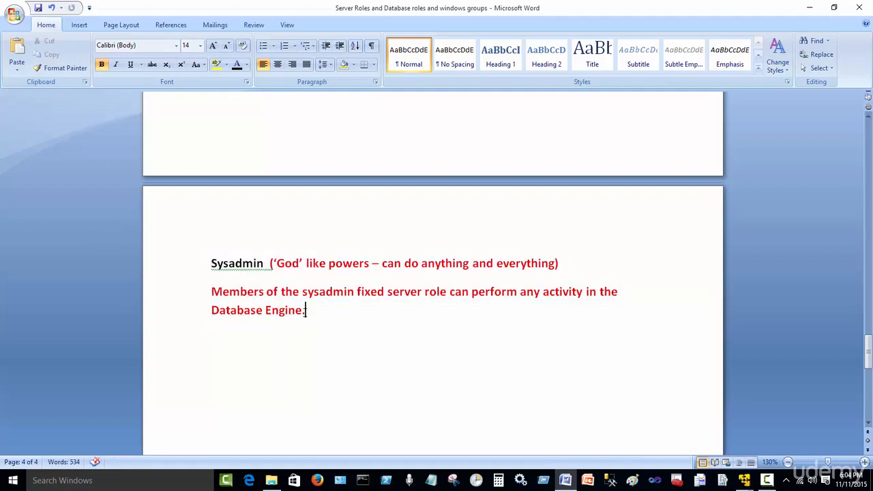
{"action": "left_click_drag", "start_coordinate": [305, 310], "coordinate": [264, 257]}
{"action": "left_click", "coordinate": [349, 308]}
{"action": "double_click", "coordinate": [237, 263]}
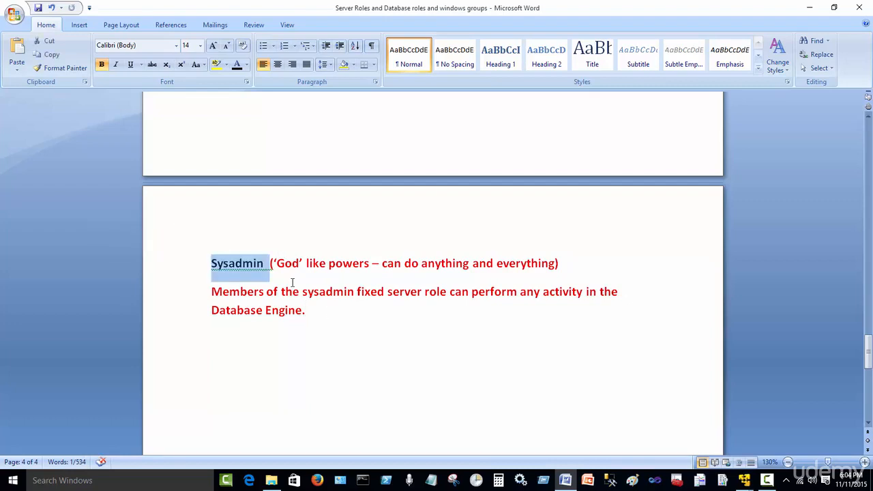
{"action": "left_click_drag", "start_coordinate": [305, 311], "coordinate": [264, 278]}
{"action": "left_click", "coordinate": [348, 305]}
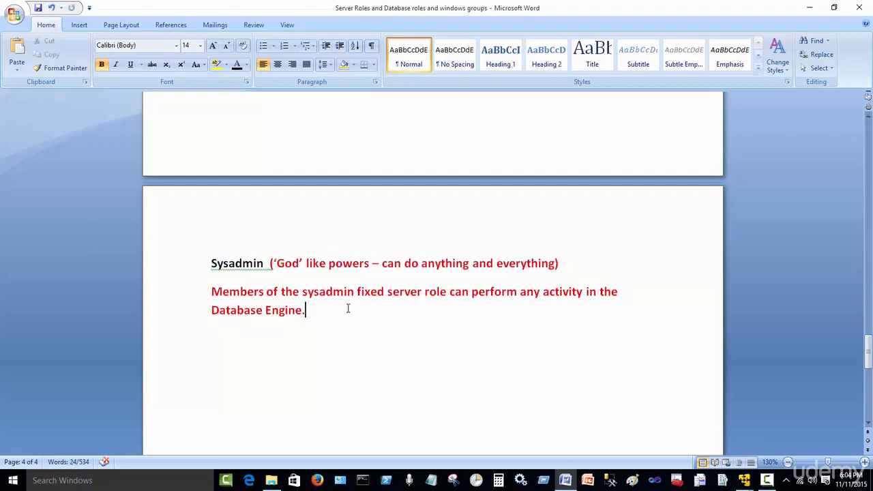
{"action": "left_click_drag", "start_coordinate": [307, 311], "coordinate": [227, 272]}
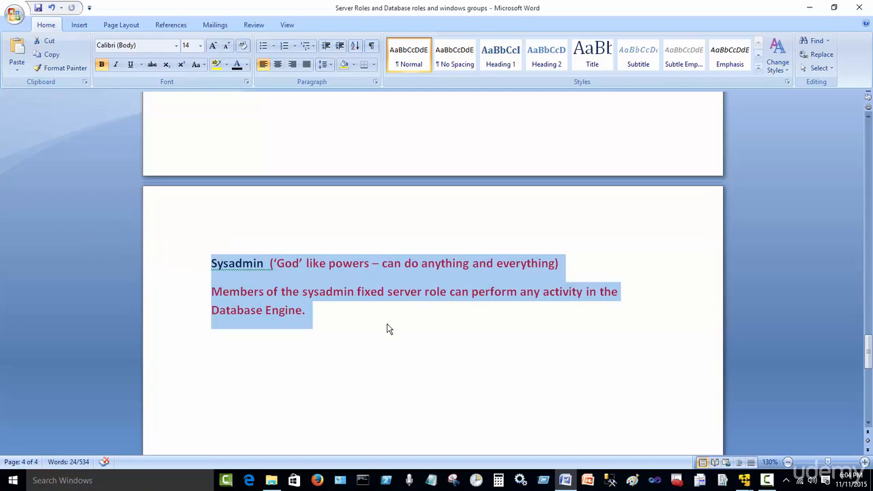
{"action": "left_click", "coordinate": [426, 333]}
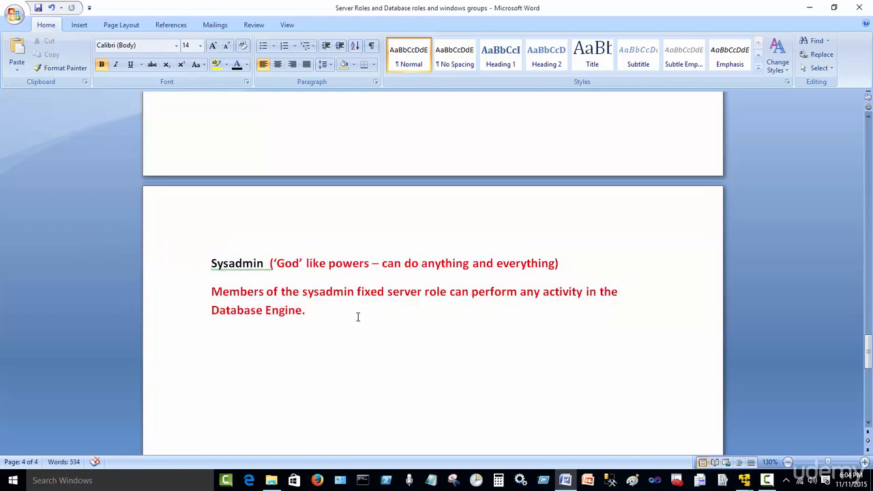
Scroll back to the SQL Server Roles heading on page 3, starting with bulkadmin and dbcreator.
{"action": "scroll", "coordinate": [375, 324], "scroll_direction": "up", "scroll_amount": 15}
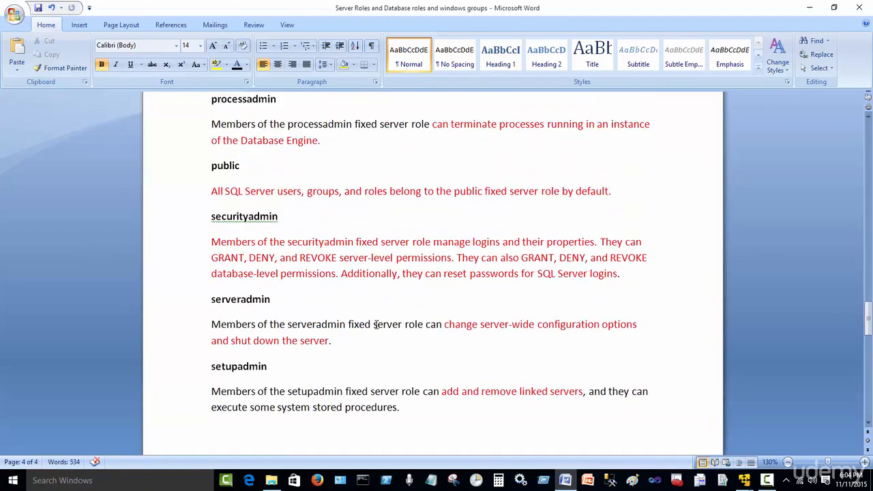
{"action": "scroll", "coordinate": [376, 325], "scroll_direction": "up", "scroll_amount": 3}
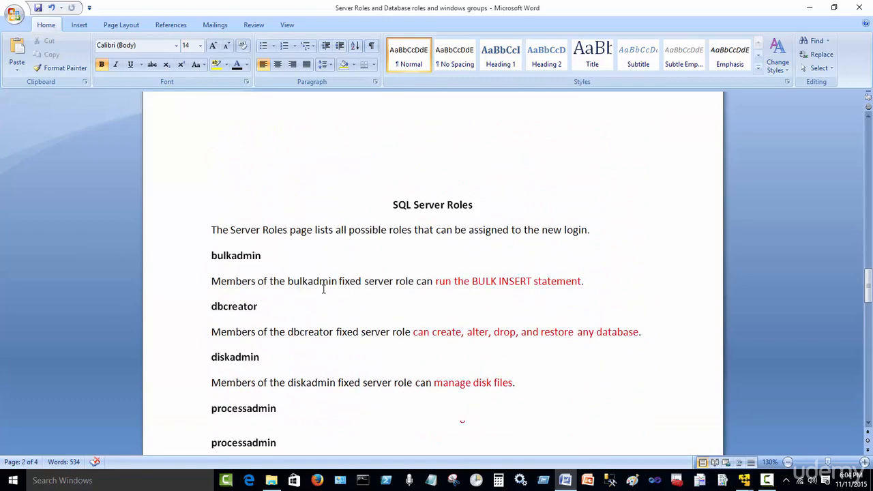
{"action": "scroll", "coordinate": [324, 287], "scroll_direction": "up", "scroll_amount": 1}
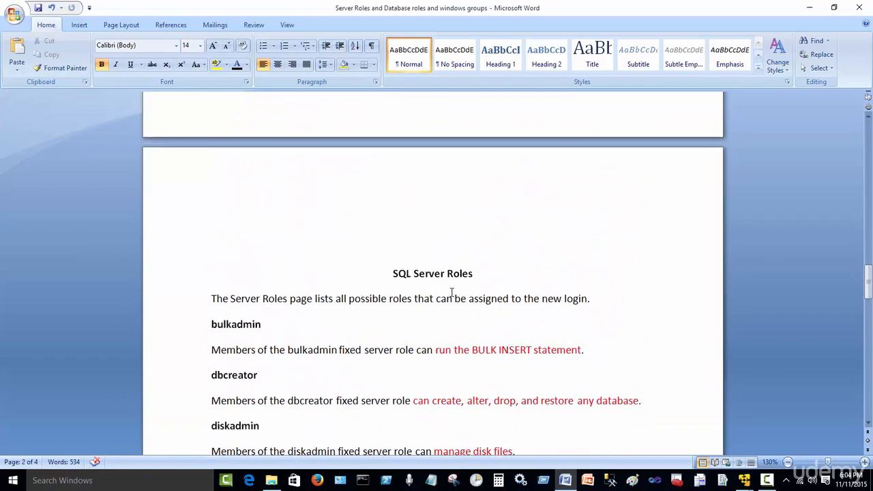
{"action": "scroll", "coordinate": [470, 294], "scroll_direction": "down", "scroll_amount": 3}
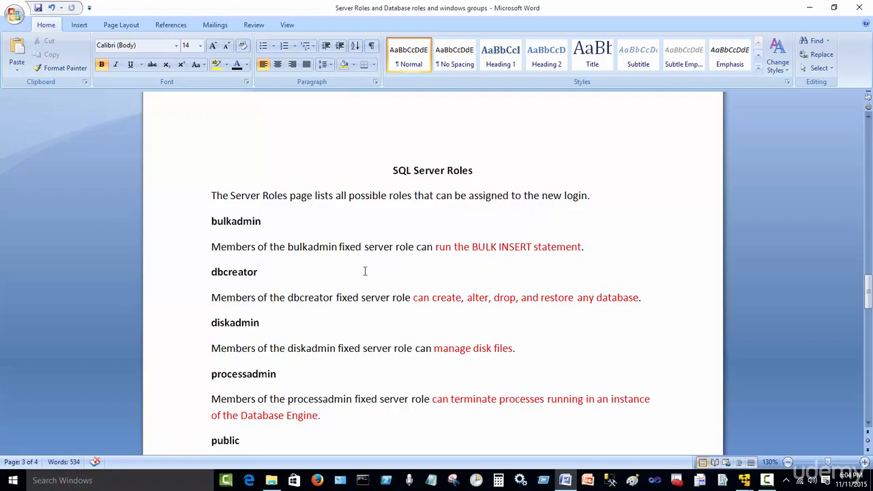
{"action": "scroll", "coordinate": [349, 266], "scroll_direction": "down", "scroll_amount": 7}
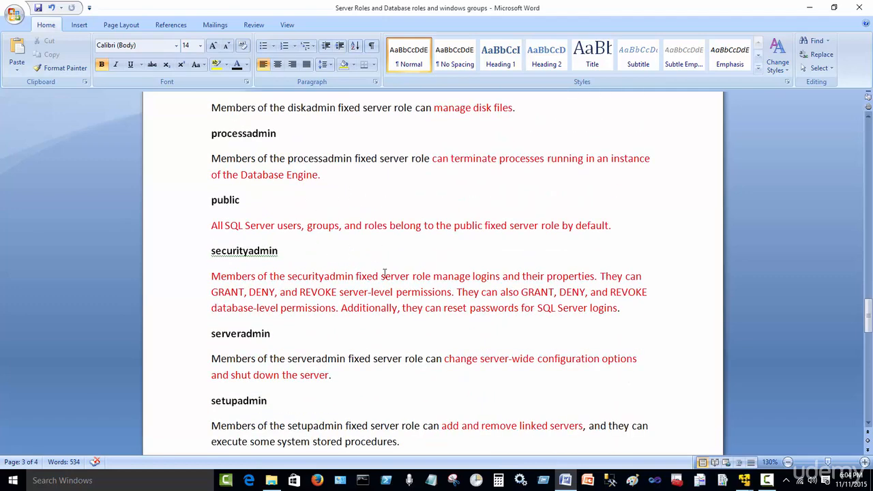
{"action": "scroll", "coordinate": [384, 273], "scroll_direction": "down", "scroll_amount": 7}
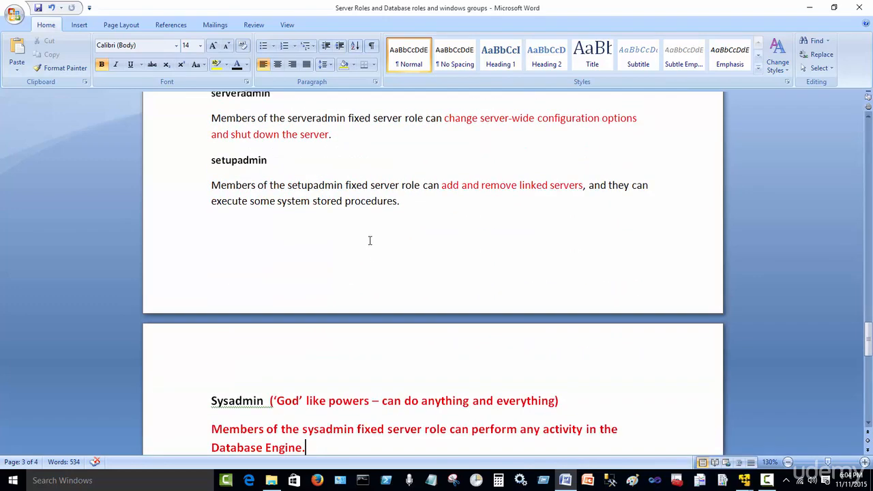
{"action": "scroll", "coordinate": [370, 240], "scroll_direction": "down", "scroll_amount": 4}
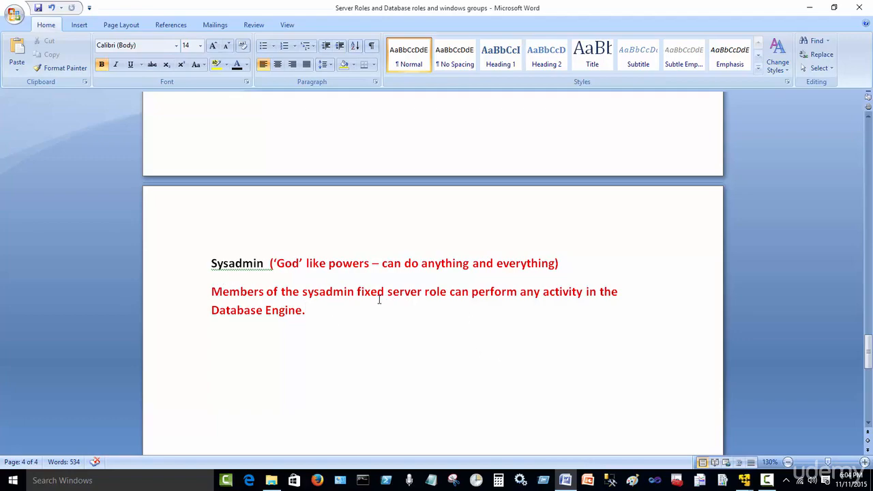
{"action": "scroll", "coordinate": [501, 327], "scroll_direction": "up", "scroll_amount": 20}
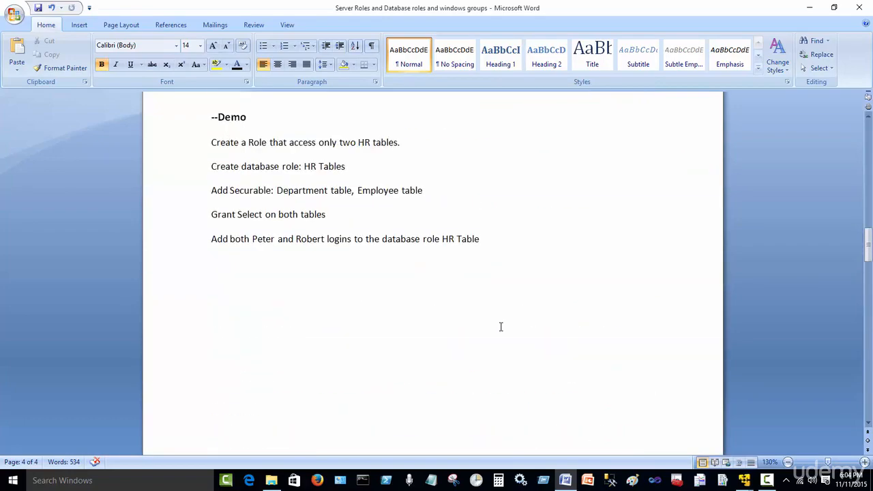
{"action": "scroll", "coordinate": [502, 325], "scroll_direction": "up", "scroll_amount": 15}
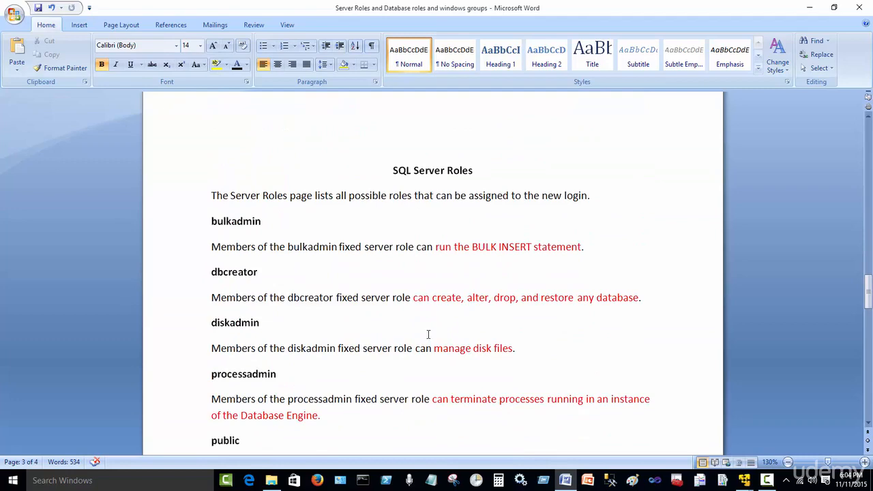
Switch to the SQL Server Management Studio window in the Windows Server virtual machine.
{"action": "left_click", "coordinate": [743, 480]}
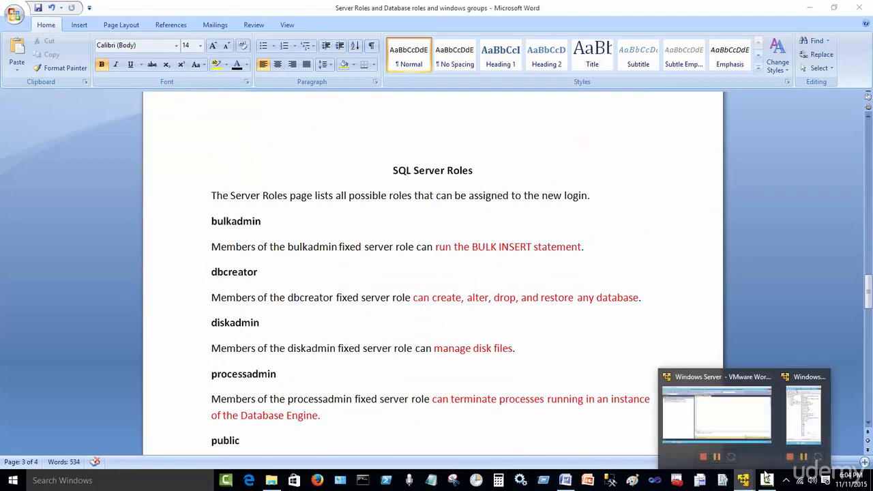
{"action": "left_click", "coordinate": [791, 424]}
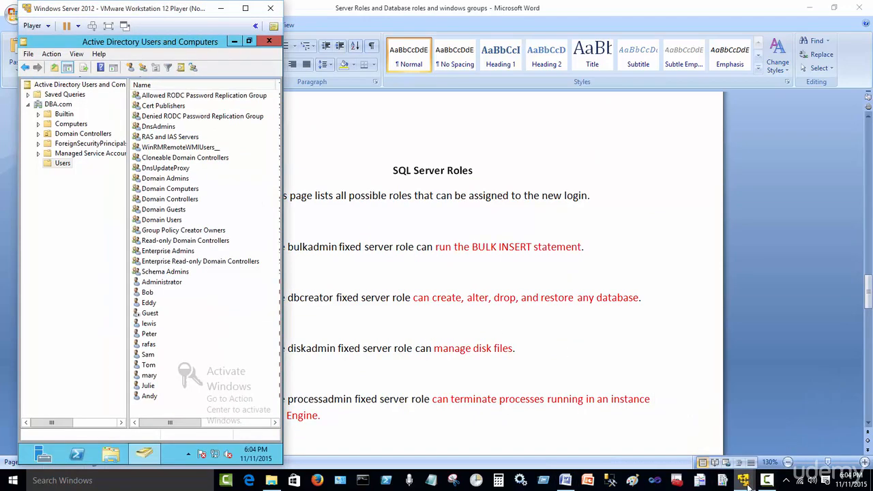
{"action": "mouse_move", "coordinate": [744, 481]}
{"action": "left_click", "coordinate": [711, 410]}
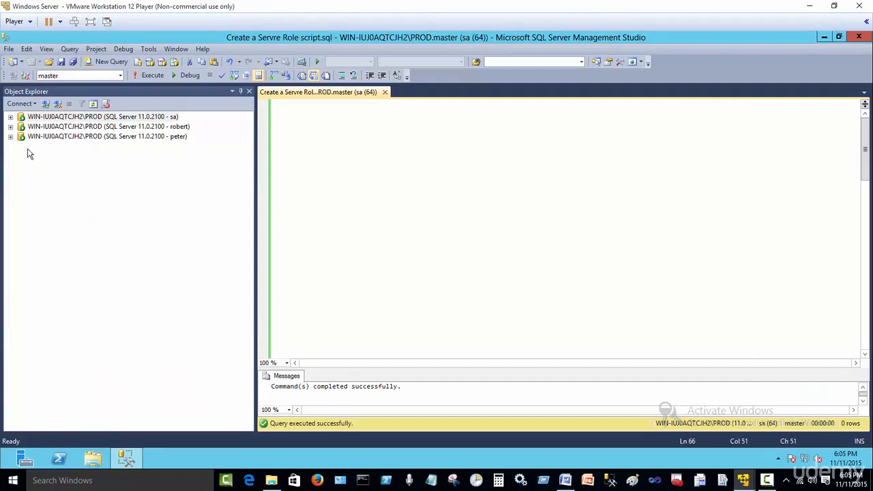
Expand Security > Server Roles under the sa connection to list the nine fixed roles.
{"action": "left_click", "coordinate": [10, 118]}
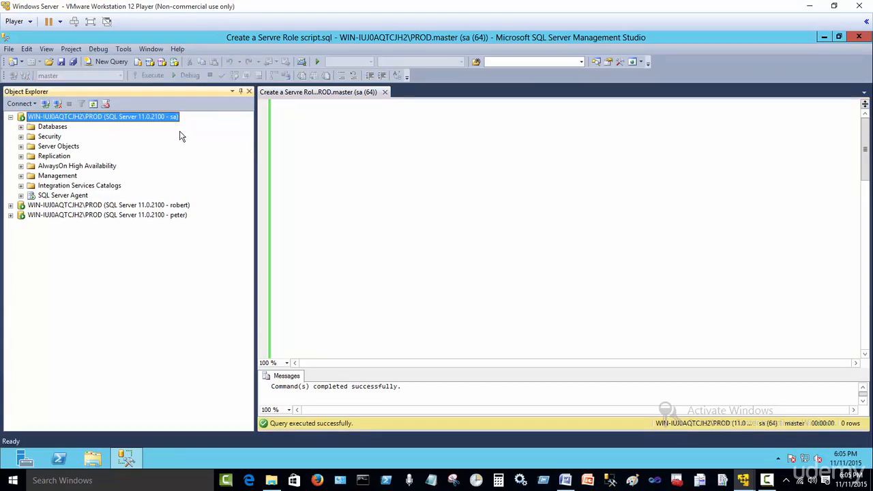
{"action": "left_click", "coordinate": [21, 139]}
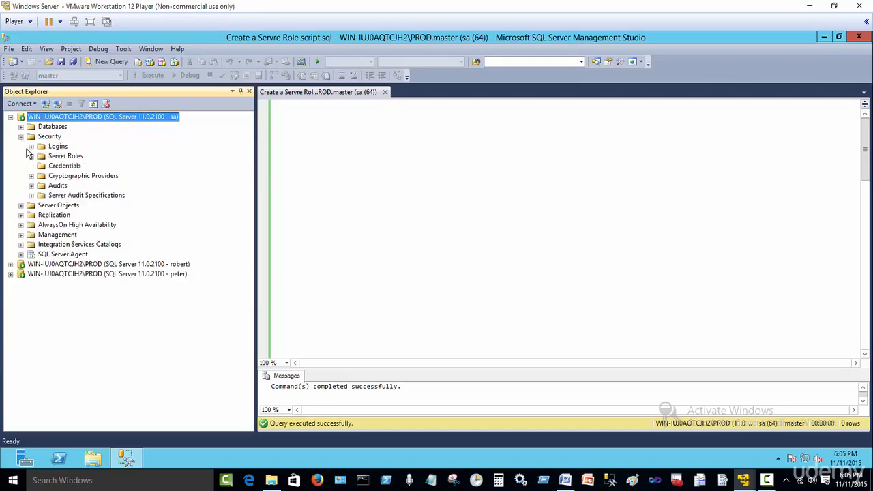
{"action": "left_click", "coordinate": [31, 156]}
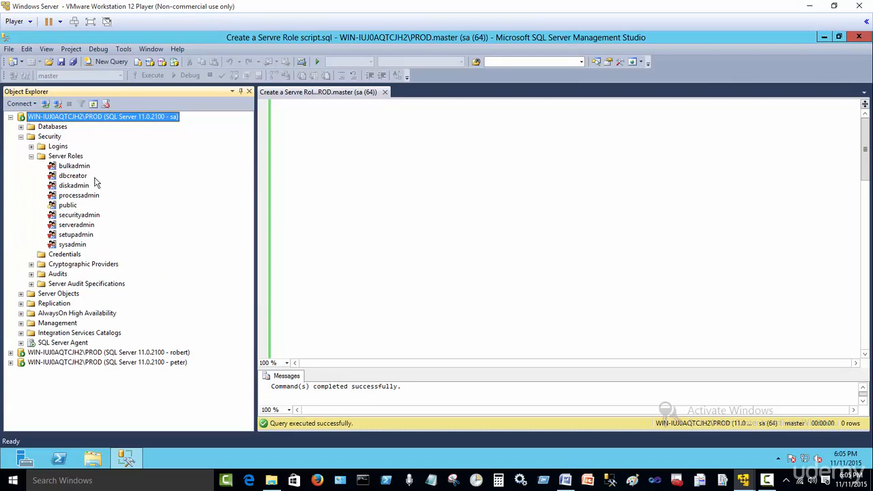
{"action": "right_click", "coordinate": [73, 159]}
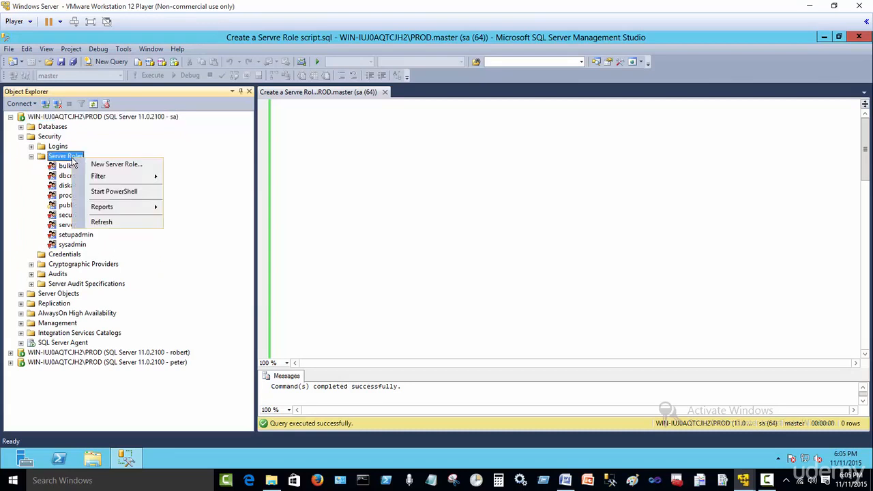
Start a new server role named 'Junior DBA role'.
{"action": "left_click", "coordinate": [144, 164]}
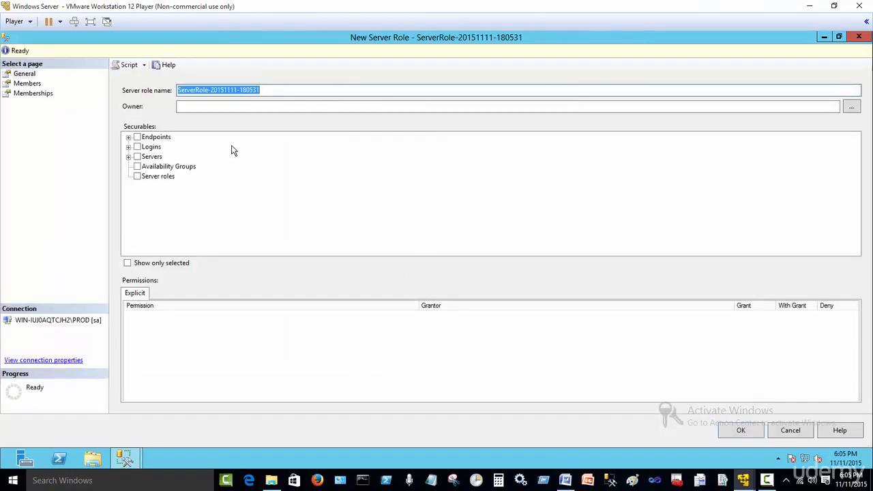
{"action": "left_click_drag", "start_coordinate": [279, 93], "coordinate": [118, 90]}
{"action": "type", "text": "Junior"}
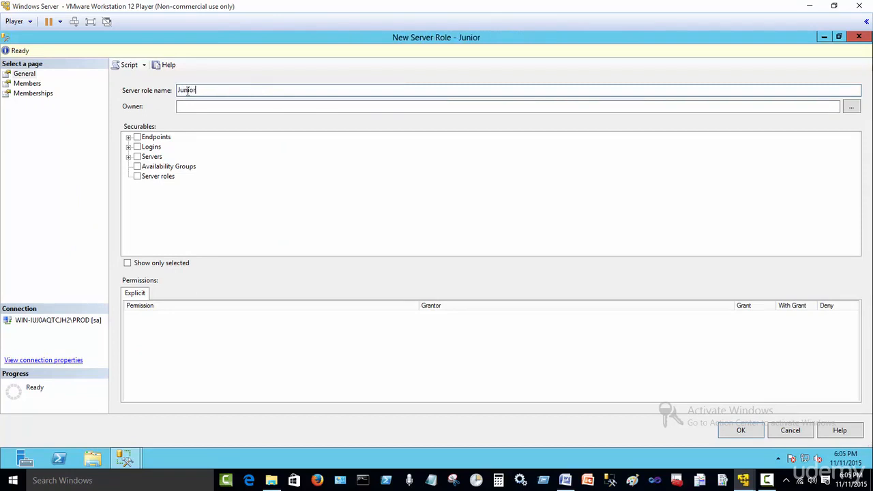
{"action": "type", "text": " DB"}
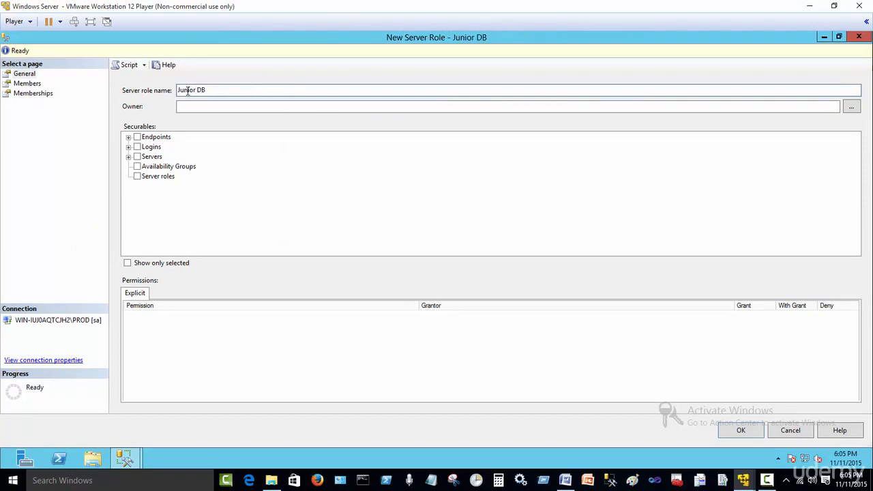
{"action": "type", "text": "A"}
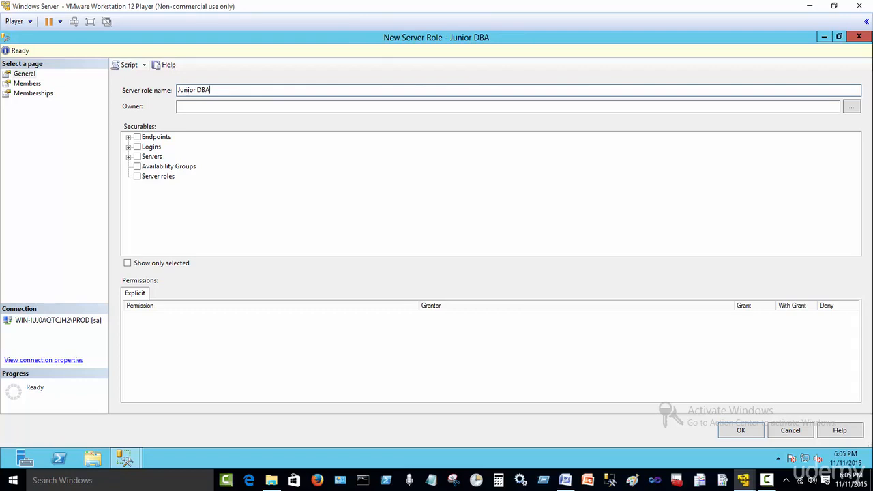
{"action": "type", "text": " role"}
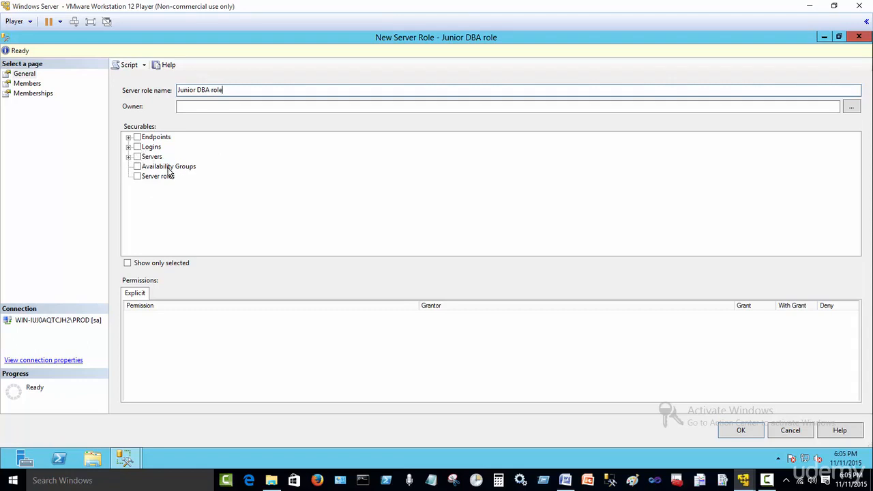
Choose the PROD server under Securables > Servers as the role's securable.
{"action": "left_click", "coordinate": [129, 137]}
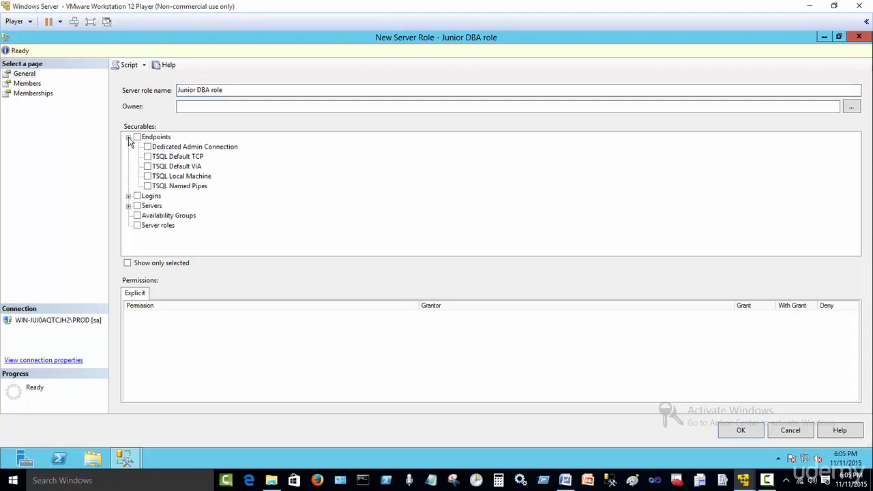
{"action": "left_click", "coordinate": [128, 196]}
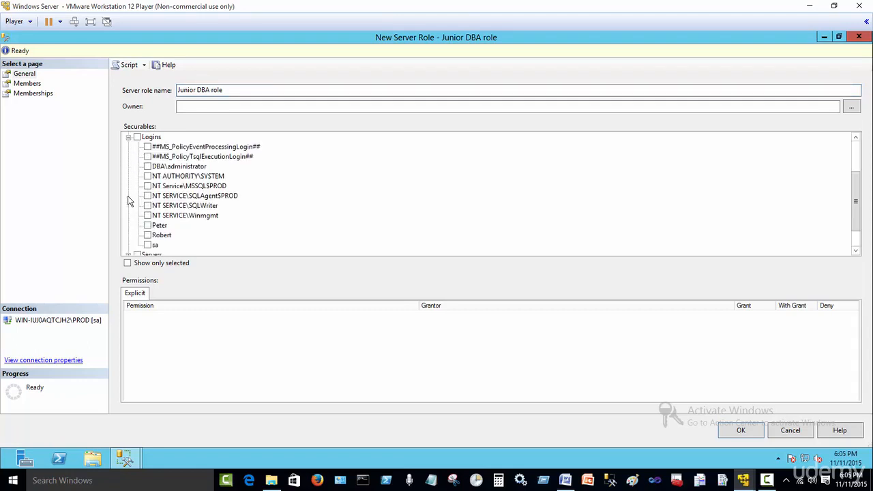
{"action": "scroll", "coordinate": [195, 176], "scroll_direction": "down", "scroll_amount": 1}
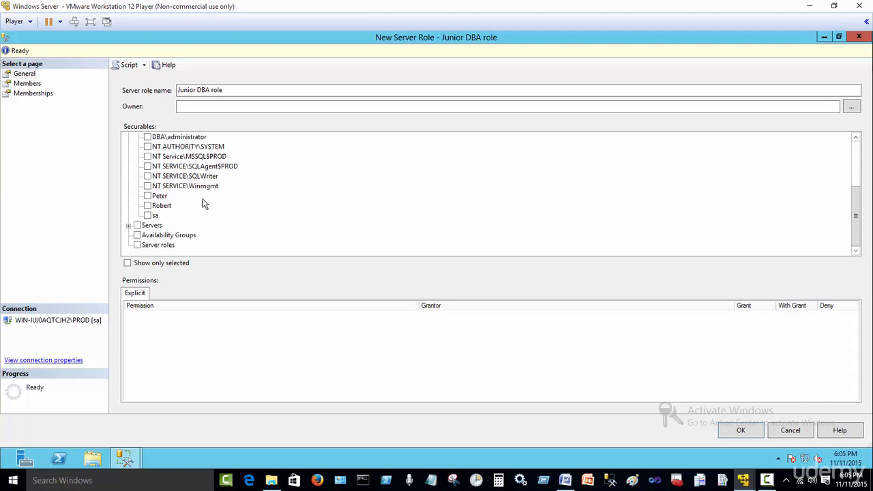
{"action": "left_click", "coordinate": [129, 225]}
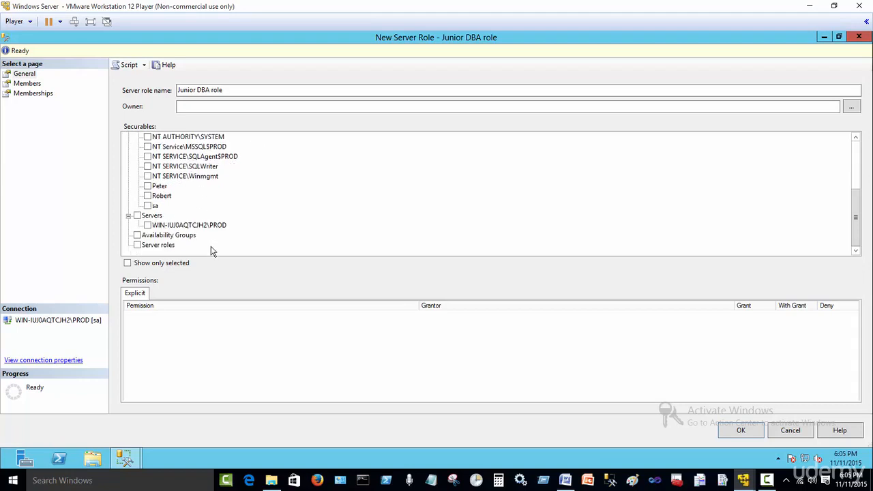
{"action": "left_click", "coordinate": [147, 225]}
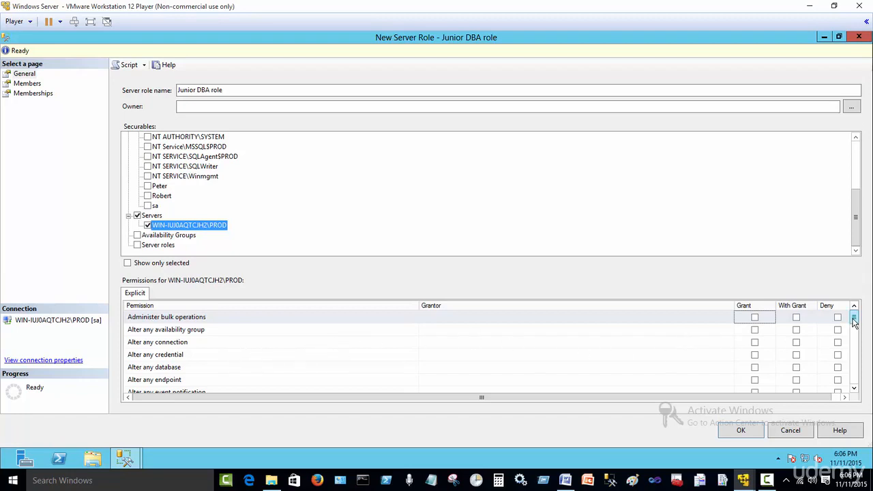
Grant the role Create any database and View any database, then show its Members page.
{"action": "left_click_drag", "start_coordinate": [855, 325], "coordinate": [857, 356]}
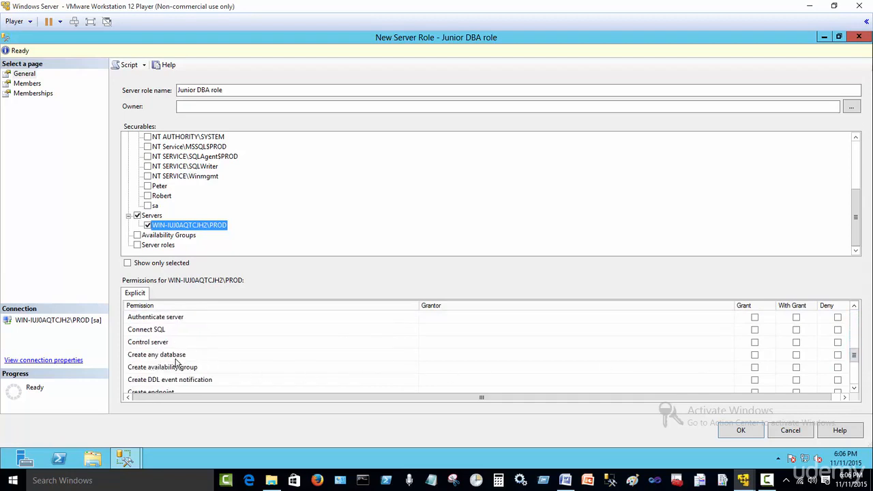
{"action": "left_click", "coordinate": [755, 355]}
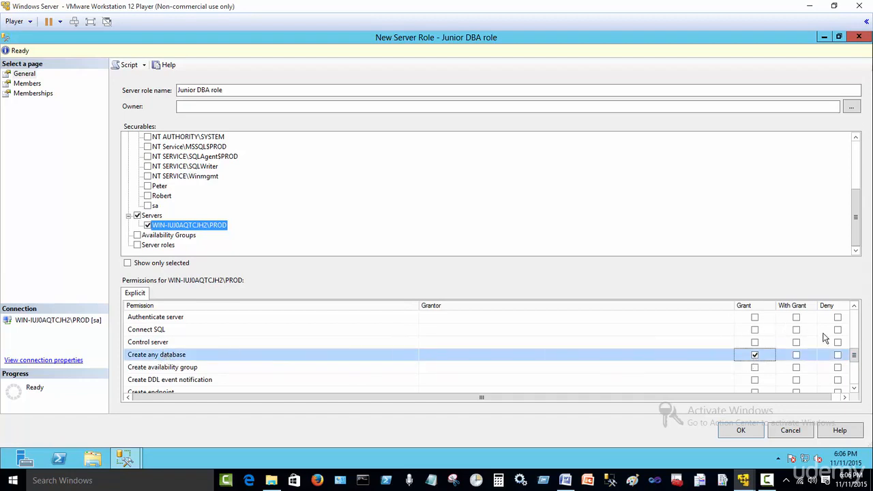
{"action": "left_click_drag", "start_coordinate": [854, 360], "coordinate": [856, 384]}
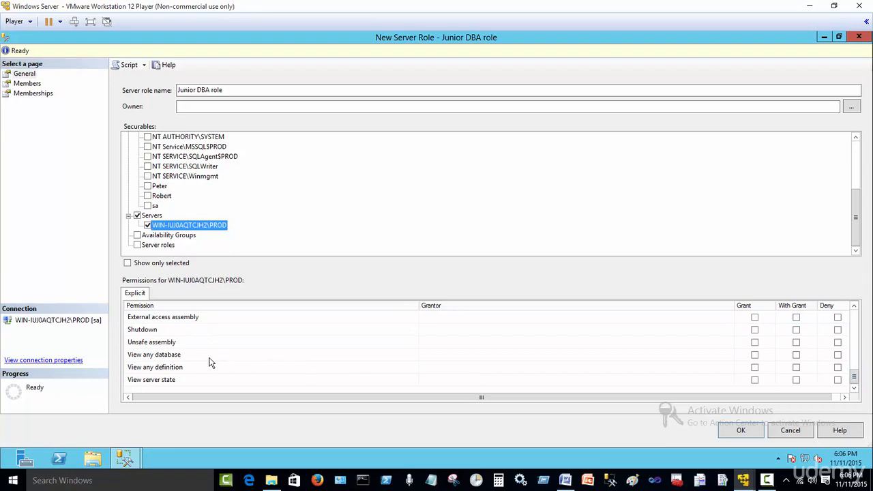
{"action": "left_click", "coordinate": [754, 355]}
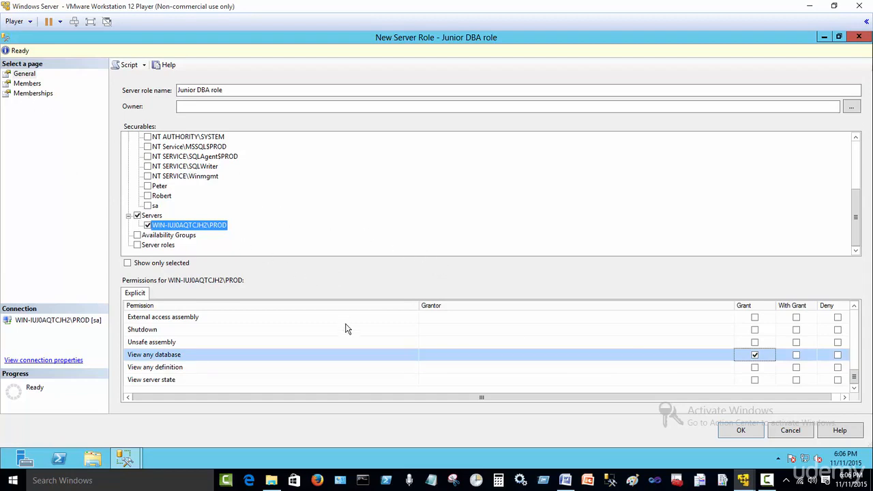
{"action": "left_click", "coordinate": [28, 83]}
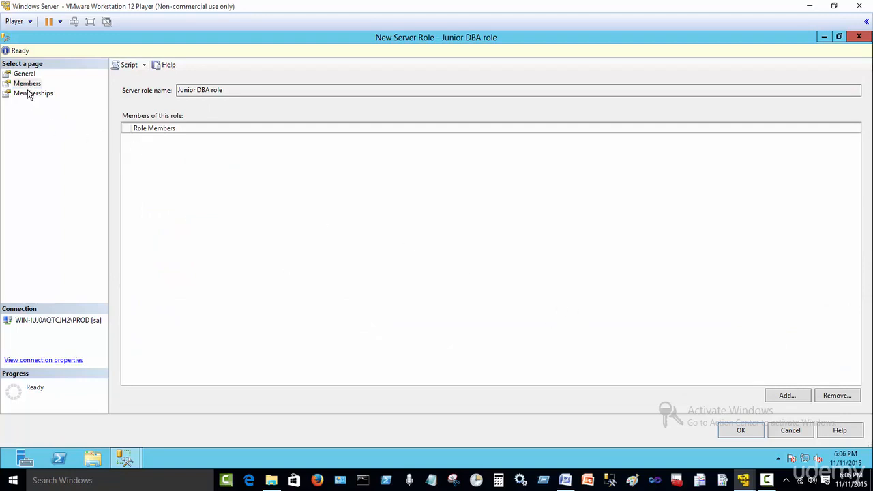
Add the two chosen logins as members, create Junior DBA role, and refresh Server Roles.
{"action": "left_click", "coordinate": [26, 85]}
{"action": "left_click", "coordinate": [787, 398]}
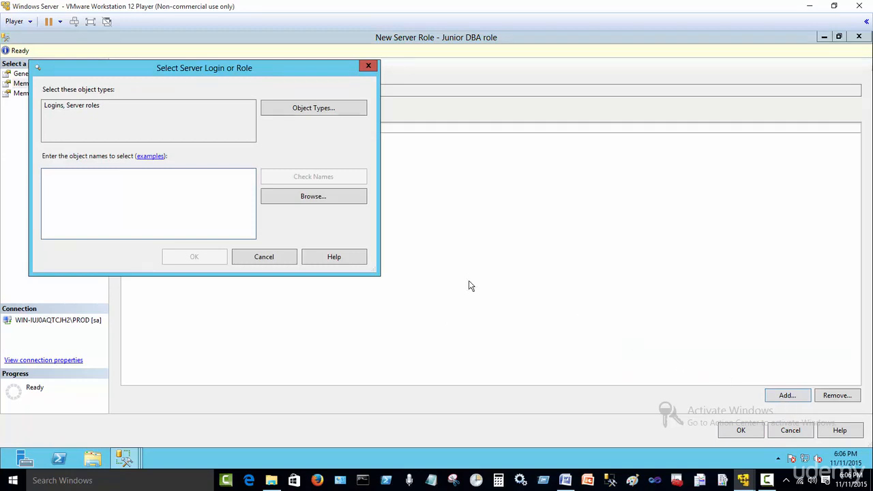
{"action": "left_click", "coordinate": [313, 197]}
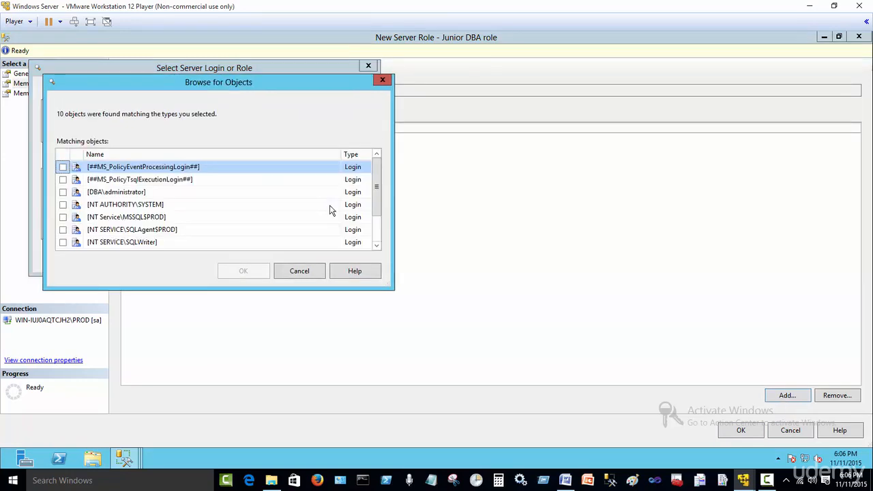
{"action": "left_click", "coordinate": [380, 218]}
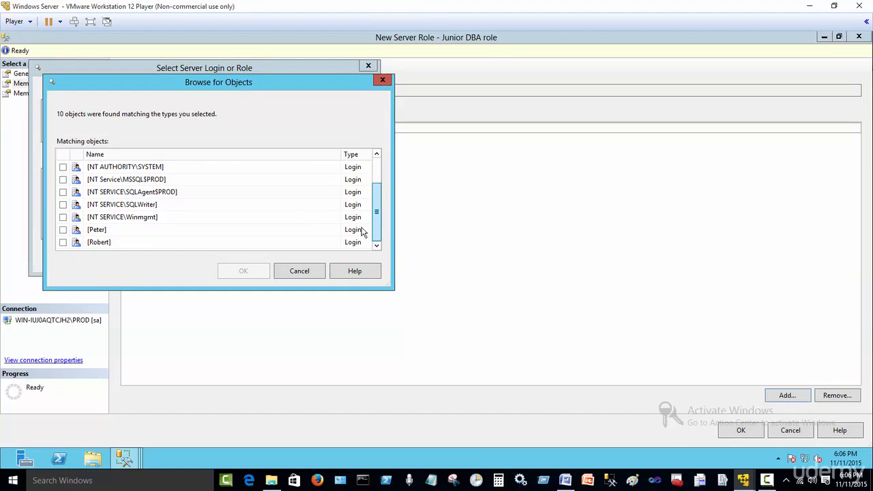
{"action": "left_click", "coordinate": [63, 229]}
{"action": "left_click", "coordinate": [64, 243]}
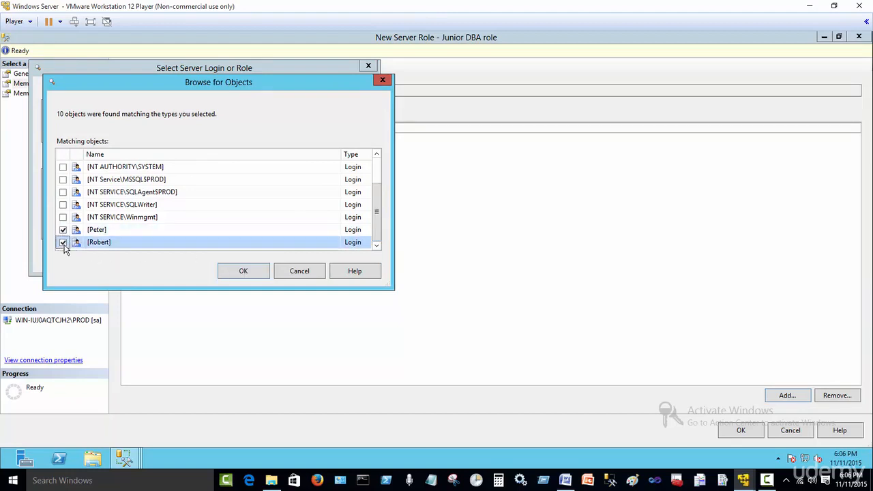
{"action": "left_click", "coordinate": [231, 276]}
{"action": "left_click", "coordinate": [194, 259]}
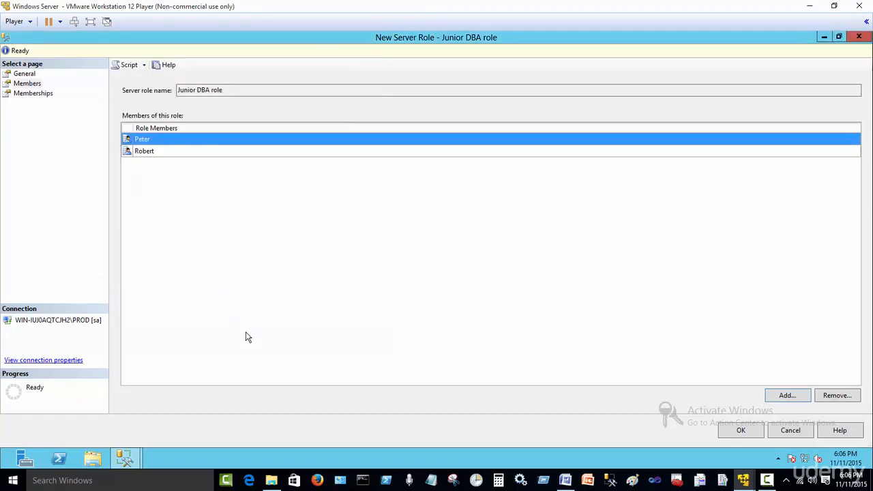
{"action": "left_click", "coordinate": [740, 431]}
{"action": "key", "text": "F5"}
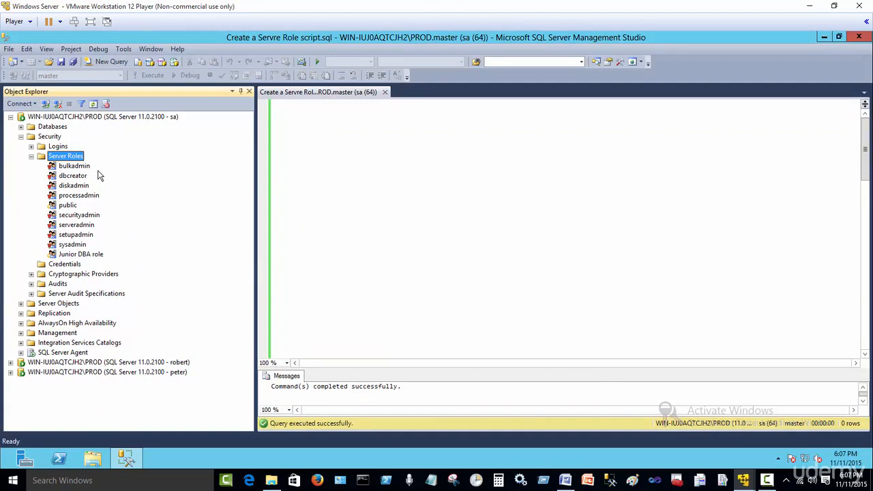
{"action": "left_click", "coordinate": [90, 259]}
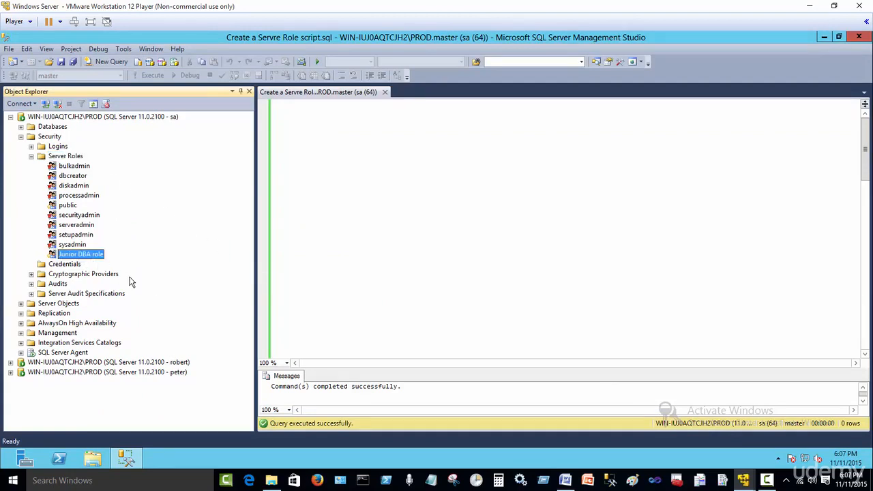
{"action": "double_click", "coordinate": [74, 256]}
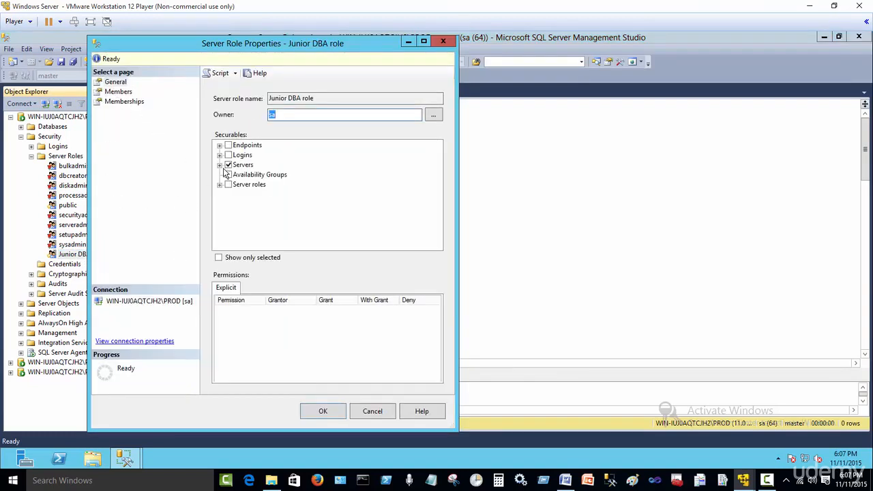
{"action": "left_click", "coordinate": [227, 164]}
{"action": "left_click", "coordinate": [247, 176]}
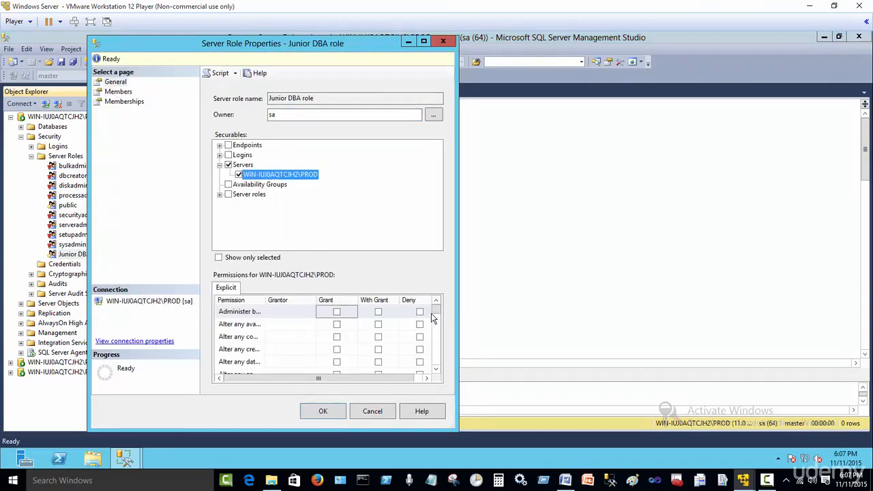
{"action": "left_click_drag", "start_coordinate": [436, 311], "coordinate": [436, 365]}
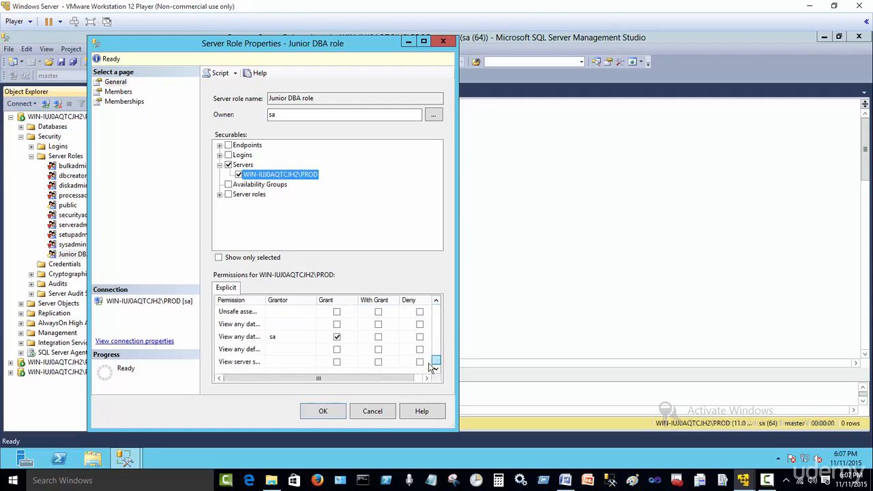
{"action": "left_click", "coordinate": [372, 410]}
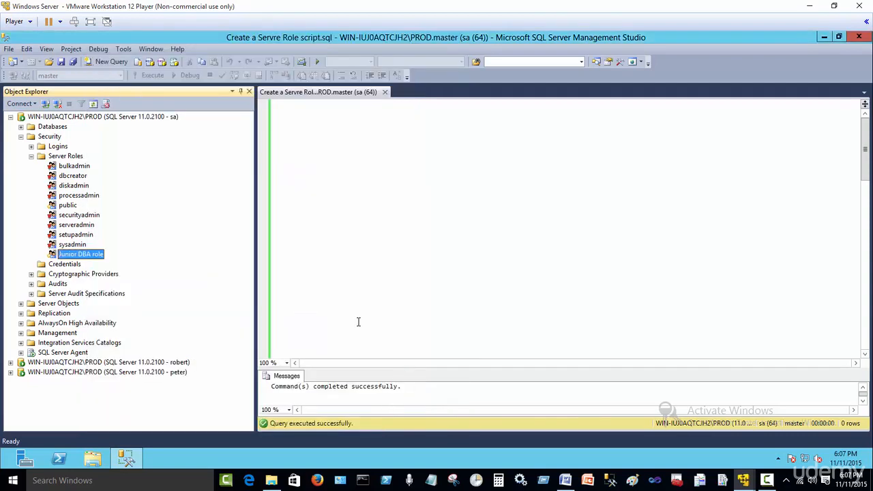
Collapse the administrator tree and expand the second and third login connections and Databases.
{"action": "left_click", "coordinate": [31, 156]}
{"action": "left_click", "coordinate": [21, 137]}
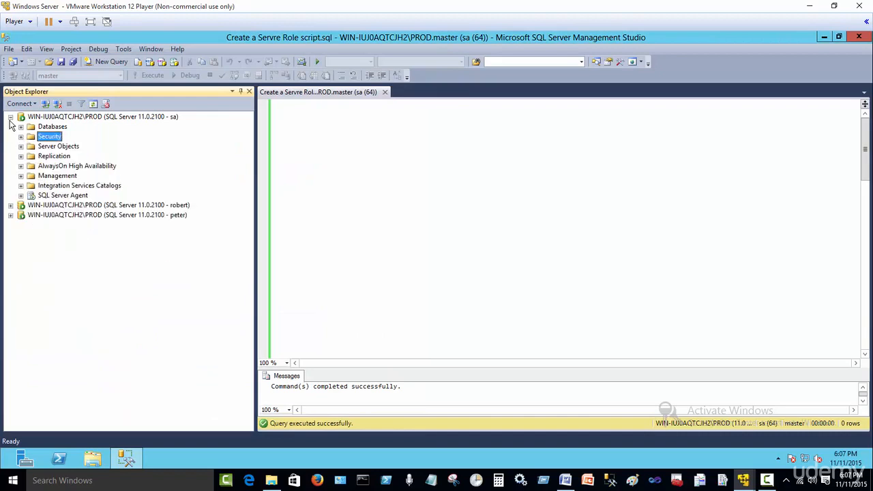
{"action": "left_click", "coordinate": [10, 117]}
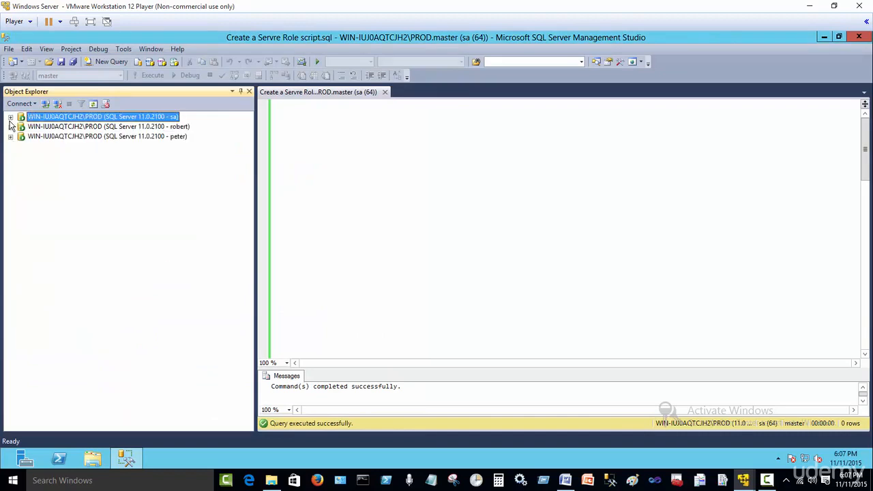
{"action": "left_click", "coordinate": [10, 126]}
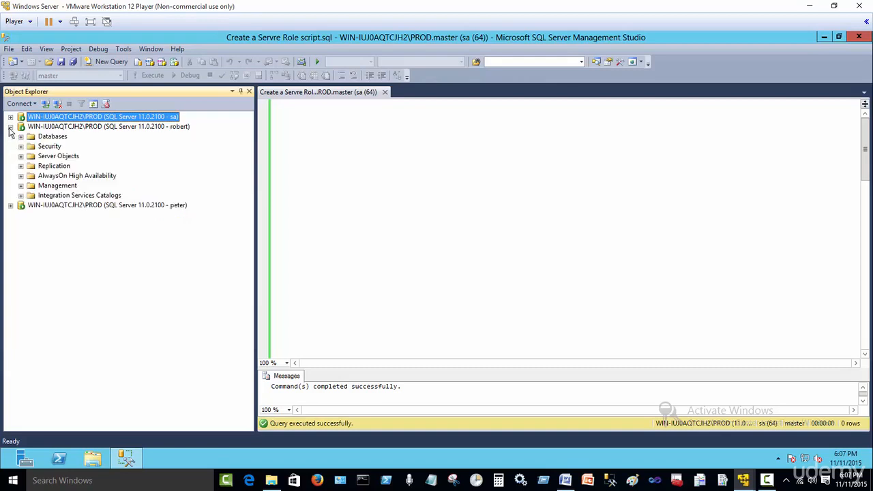
{"action": "left_click", "coordinate": [10, 205]}
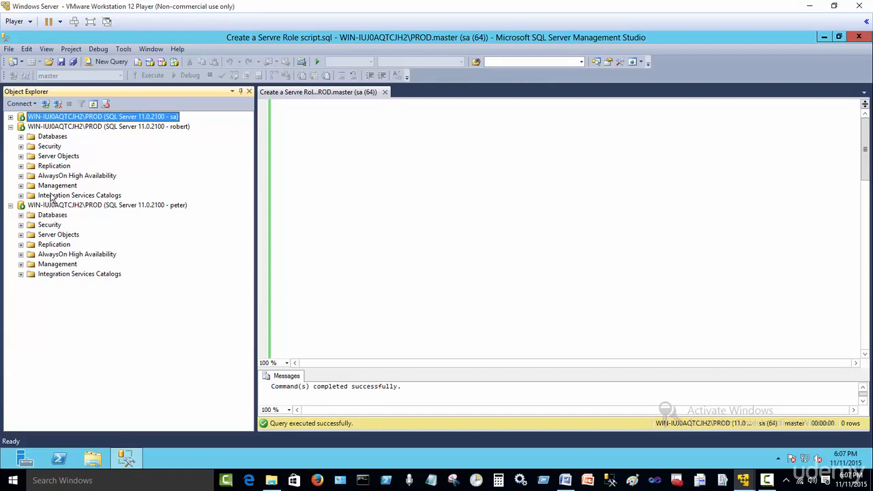
{"action": "left_click", "coordinate": [21, 137]}
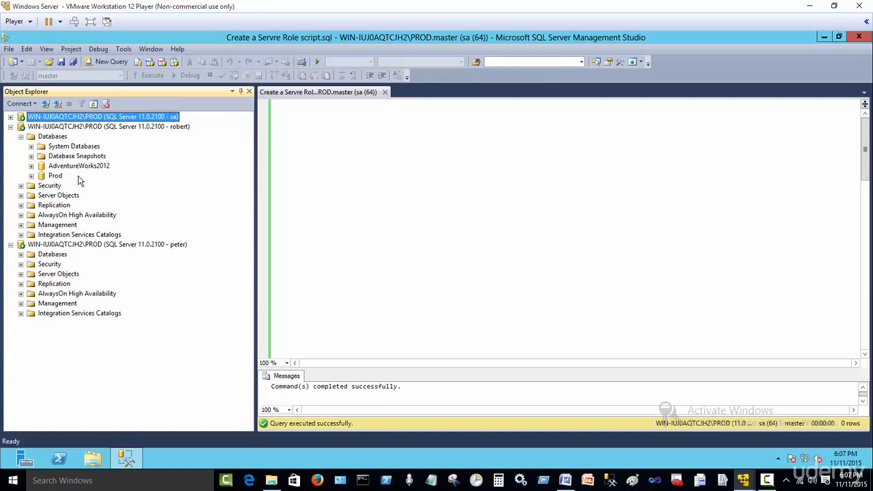
Browse AdventureWorks2012 and Prod under the administrator connection's Databases, then collapse them.
{"action": "left_click", "coordinate": [11, 117]}
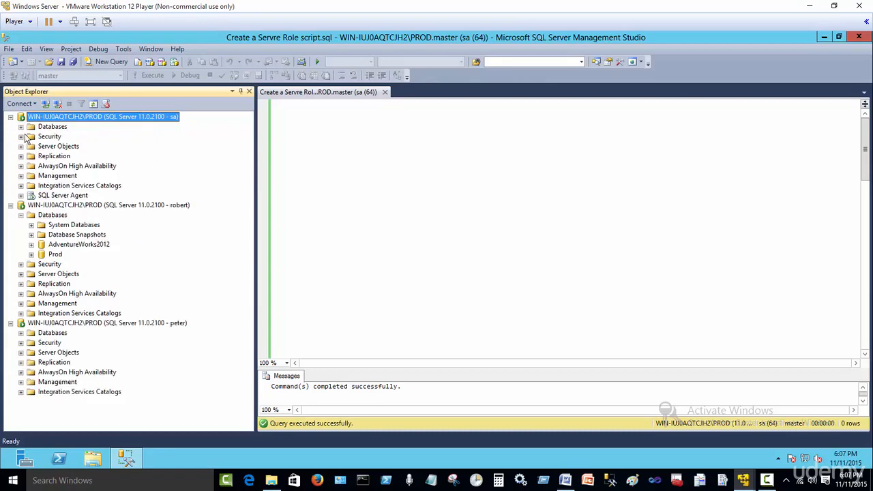
{"action": "left_click", "coordinate": [20, 127]}
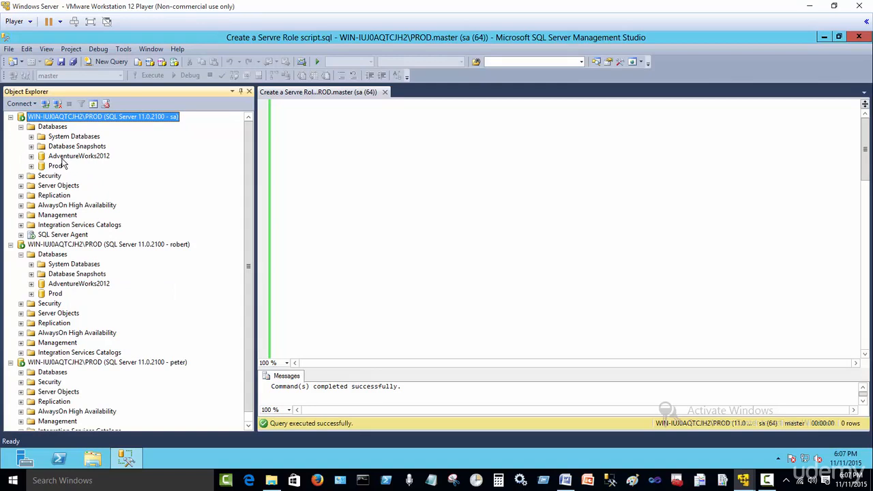
{"action": "left_click", "coordinate": [32, 157]}
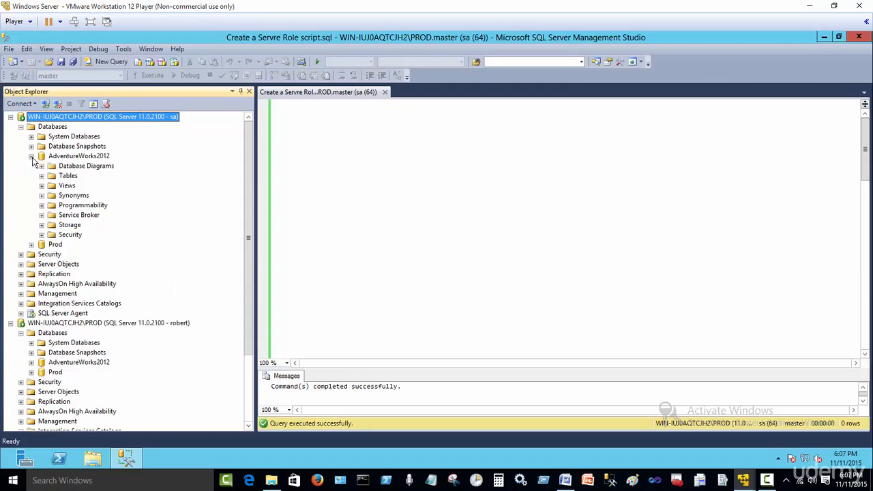
{"action": "left_click", "coordinate": [31, 156]}
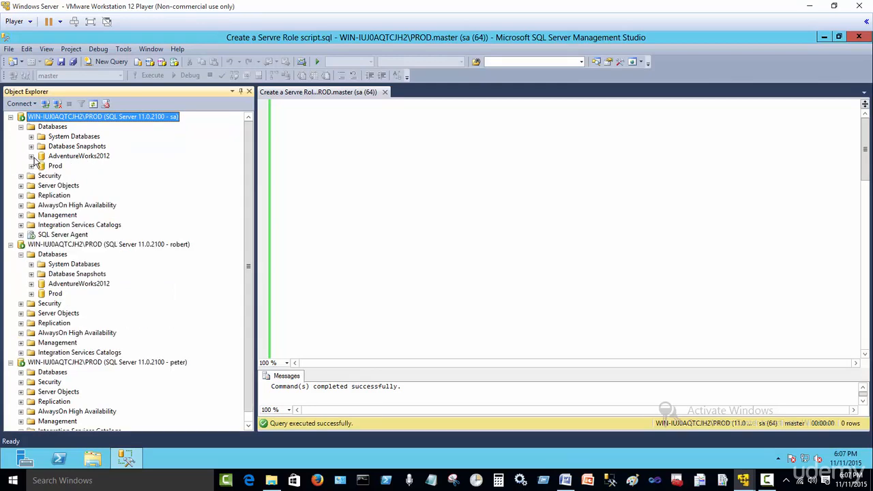
{"action": "left_click", "coordinate": [32, 156]}
{"action": "left_click", "coordinate": [32, 156]}
{"action": "left_click", "coordinate": [32, 166]}
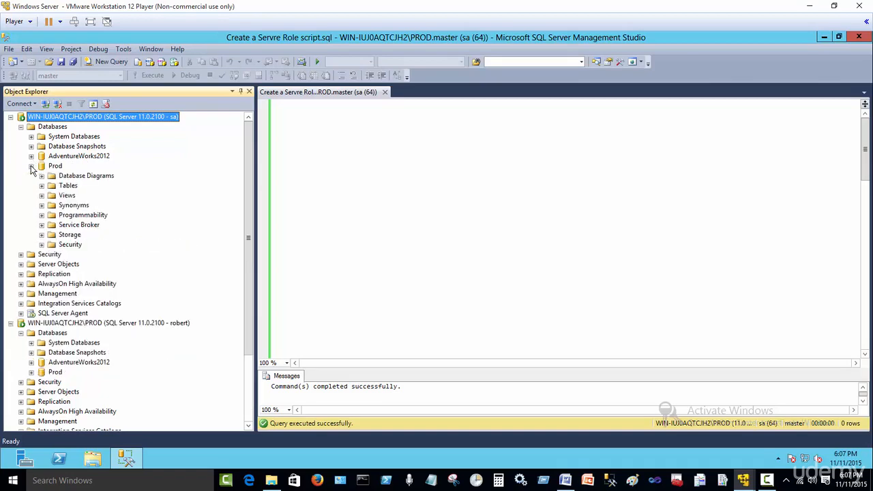
{"action": "left_click", "coordinate": [32, 166]}
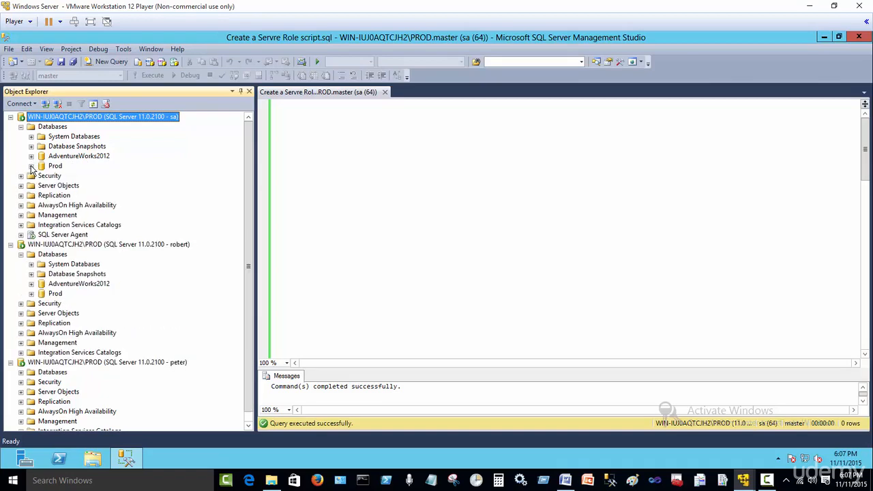
Expand AdventureWorks2012 > Tables under the second login's connection.
{"action": "left_click", "coordinate": [155, 247]}
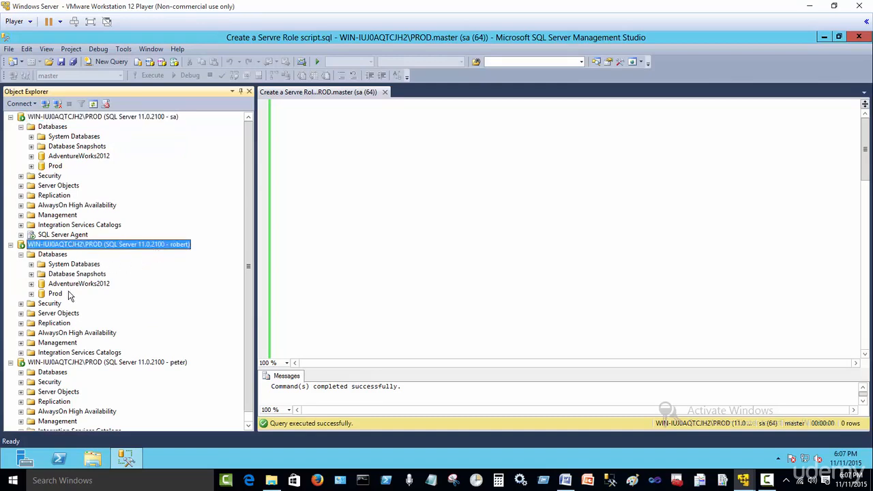
{"action": "left_click", "coordinate": [32, 283]}
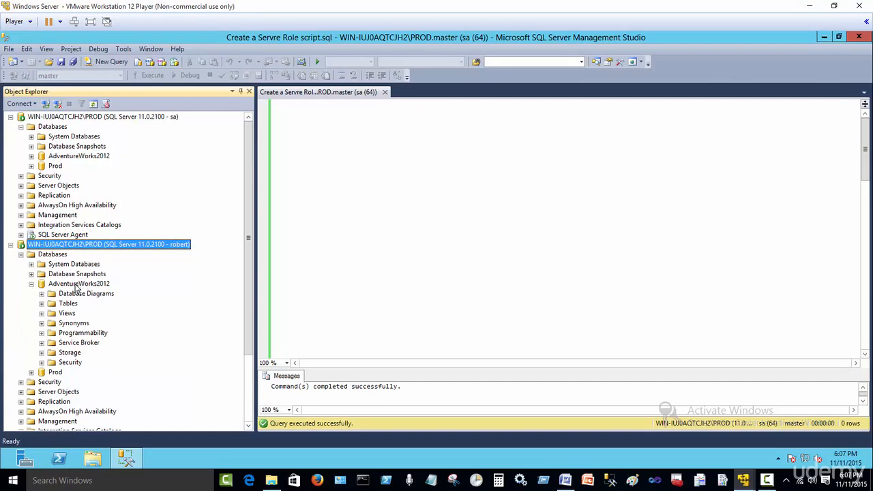
{"action": "left_click", "coordinate": [41, 304]}
{"action": "left_click", "coordinate": [66, 304]}
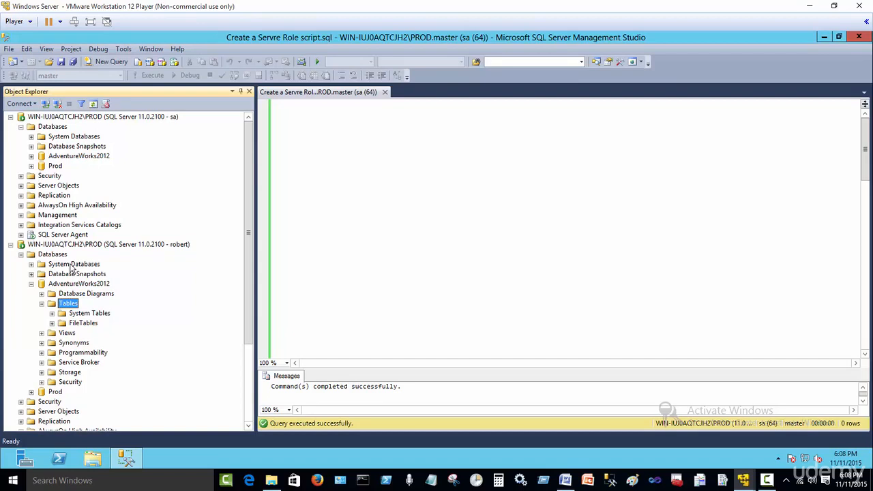
{"action": "left_click", "coordinate": [41, 304]}
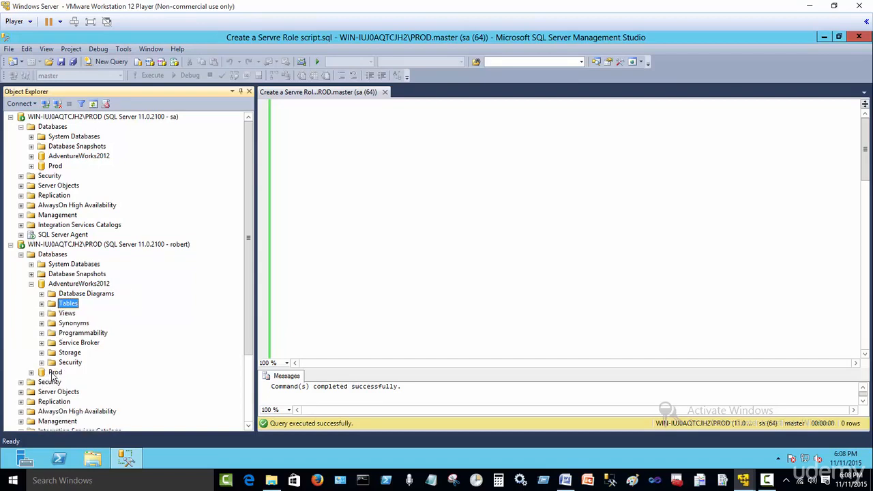
{"action": "left_click", "coordinate": [41, 303]}
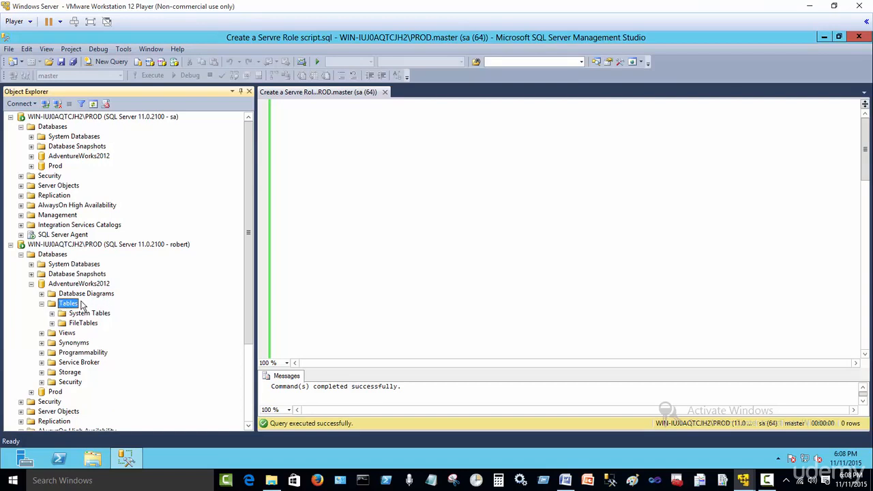
Try opening Prod as the second login, dismiss the 'not accessible' error, and collapse AdventureWorks2012.
{"action": "double_click", "coordinate": [55, 393]}
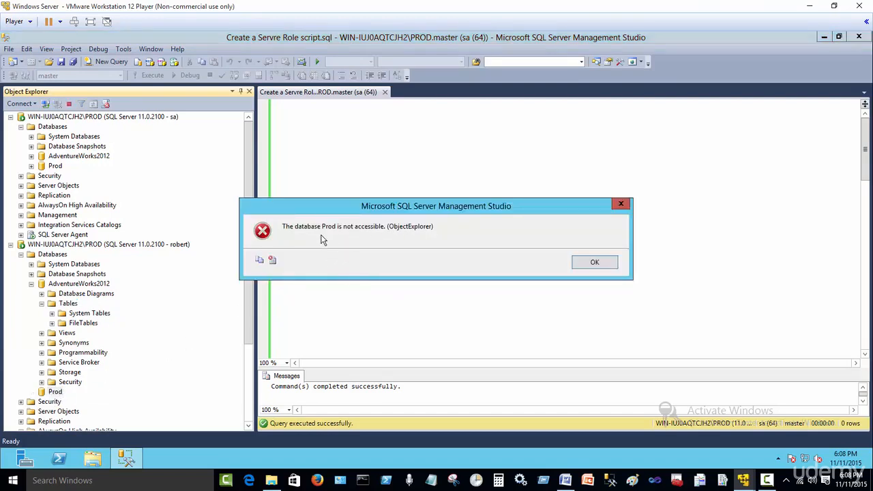
{"action": "left_click", "coordinate": [591, 264]}
{"action": "left_click", "coordinate": [41, 303]}
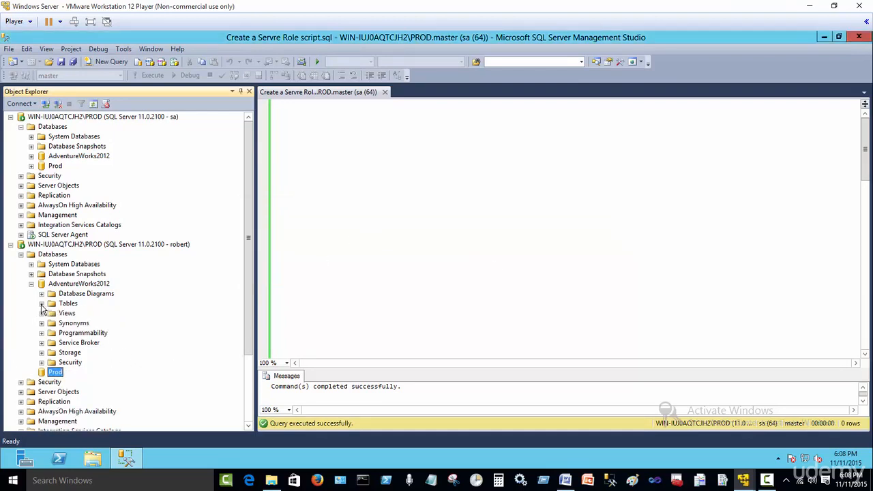
{"action": "left_click", "coordinate": [31, 284]}
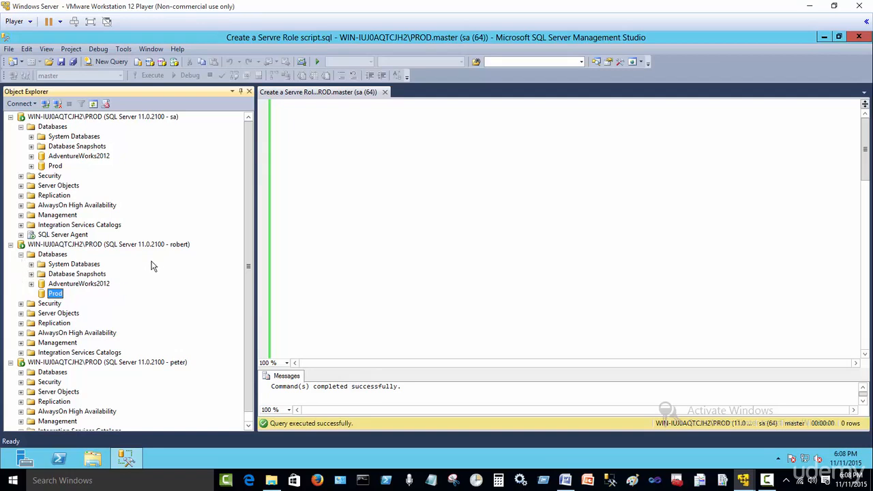
{"action": "left_click", "coordinate": [99, 247]}
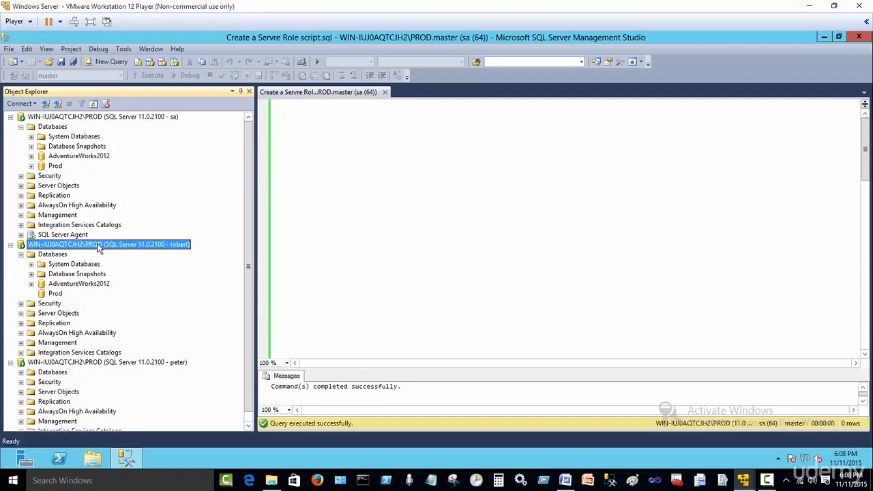
Through the second login's connection, create a new database named Test.
{"action": "right_click", "coordinate": [57, 257]}
{"action": "left_click", "coordinate": [81, 262]}
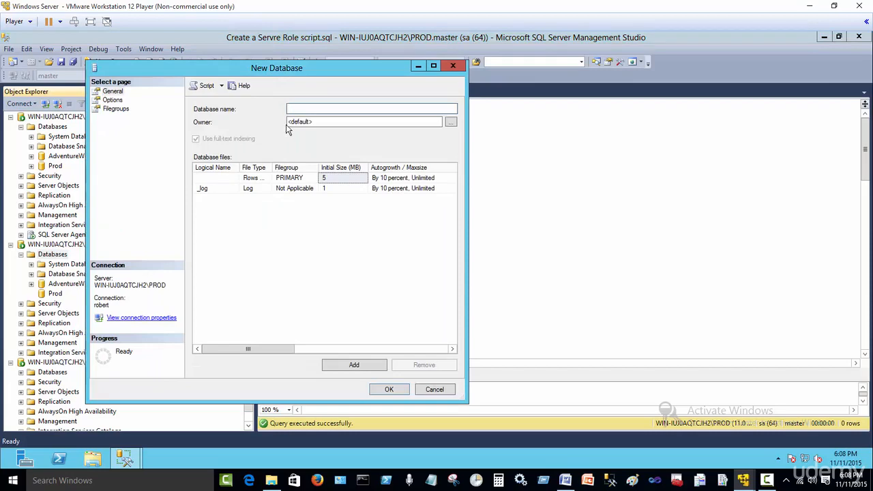
{"action": "type", "text": "Tesy"}
{"action": "key", "text": "BackSpace"}
{"action": "left_click", "coordinate": [389, 389]}
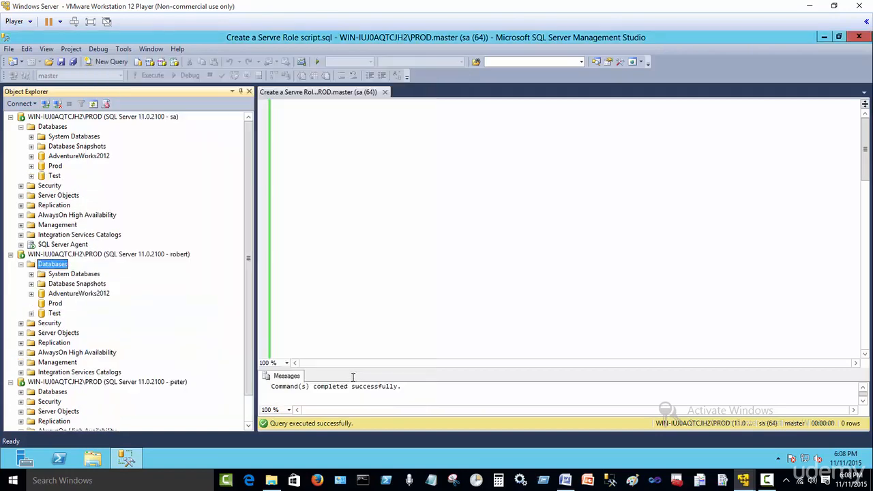
Browse the Test and AdventureWorks2012 databases, then collapse the second login's connection.
{"action": "left_click", "coordinate": [32, 314]}
{"action": "left_click", "coordinate": [42, 332]}
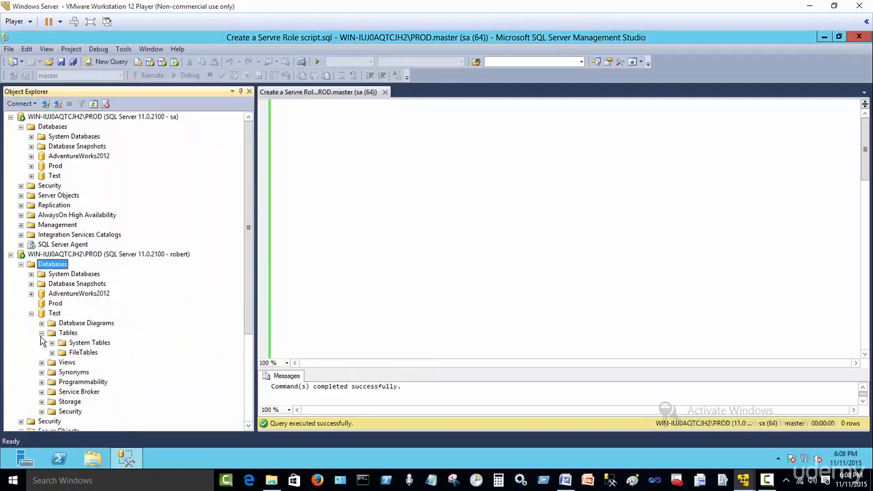
{"action": "left_click", "coordinate": [42, 333]}
{"action": "left_click", "coordinate": [32, 293]}
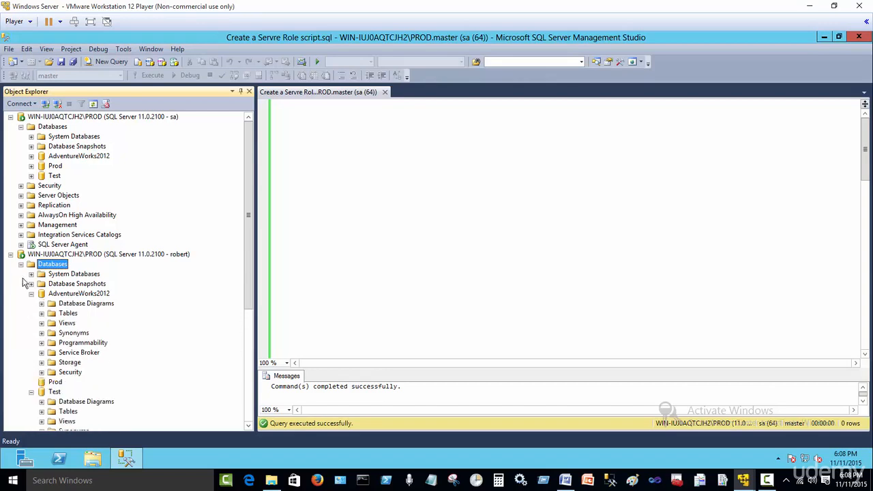
{"action": "left_click", "coordinate": [21, 264]}
{"action": "left_click", "coordinate": [11, 253]}
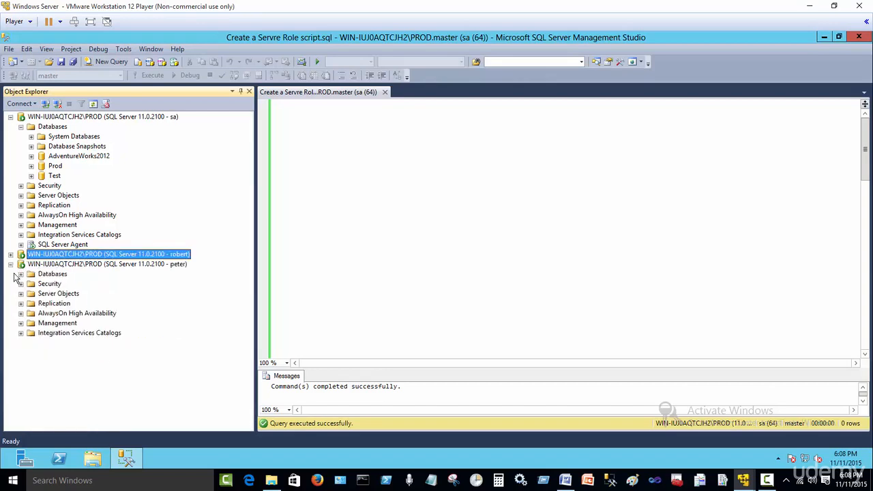
Under the third login's Databases, create a database named test2 and expand it.
{"action": "left_click", "coordinate": [21, 274]}
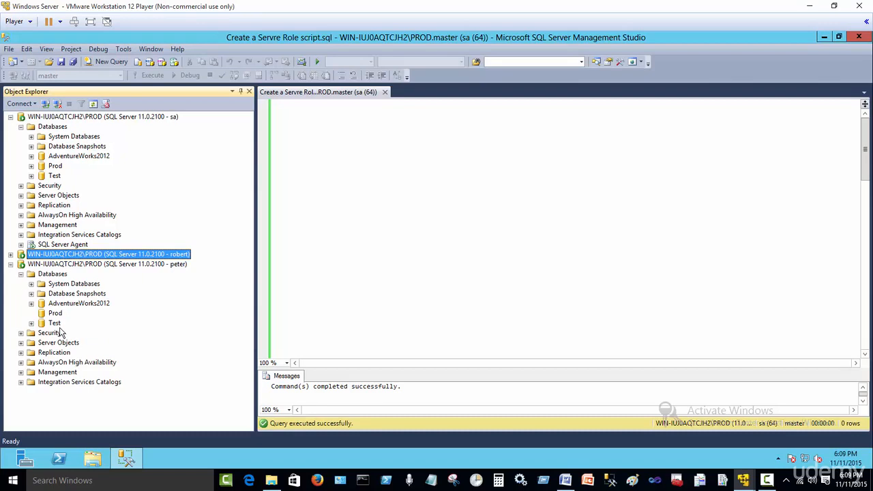
{"action": "right_click", "coordinate": [59, 276]}
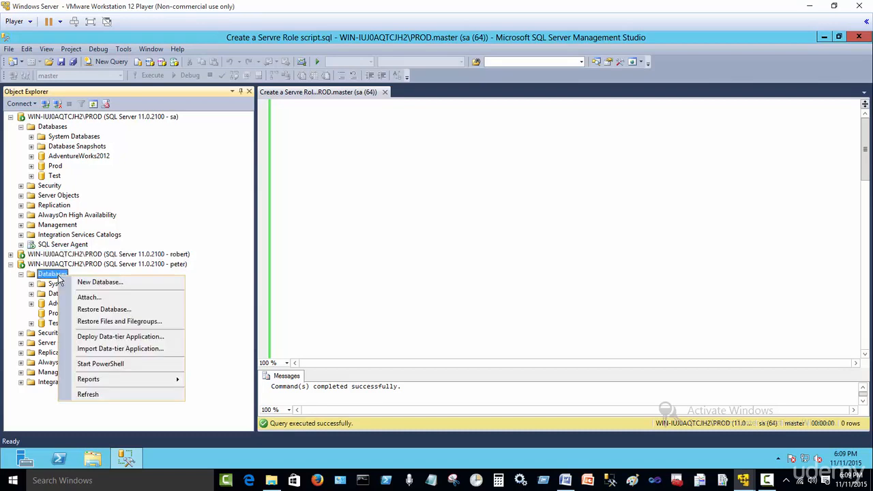
{"action": "left_click", "coordinate": [125, 283]}
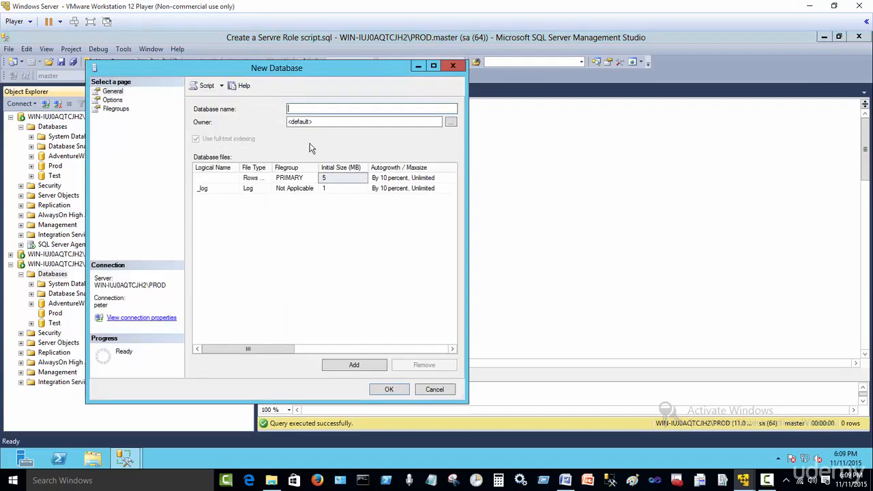
{"action": "type", "text": "test2"}
{"action": "left_click", "coordinate": [388, 389]}
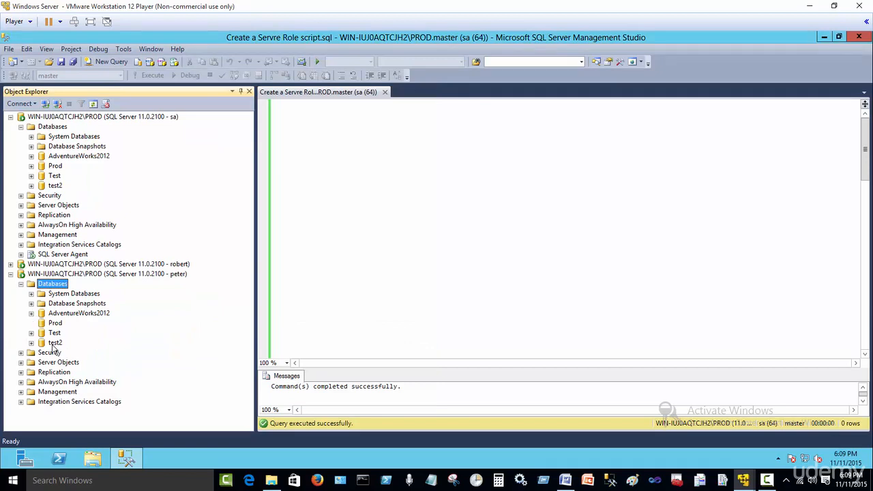
{"action": "left_click", "coordinate": [31, 342]}
{"action": "left_click", "coordinate": [30, 333]}
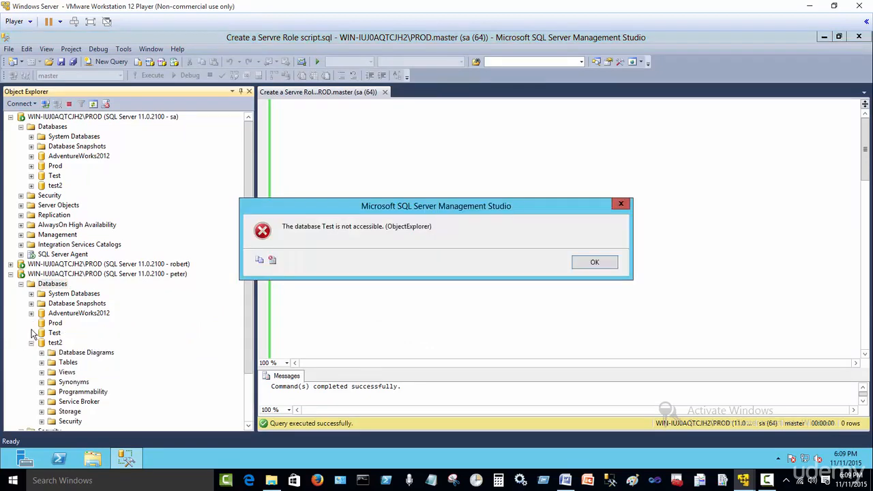
{"action": "left_click", "coordinate": [594, 264]}
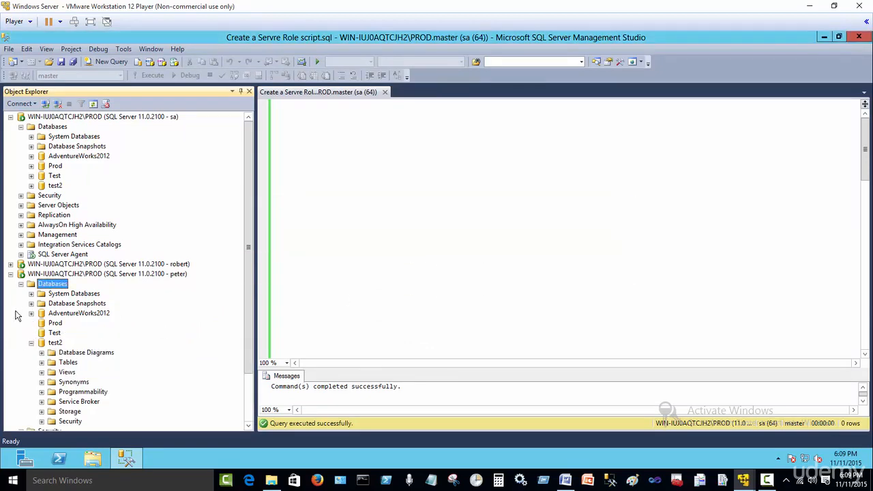
{"action": "left_click", "coordinate": [31, 342]}
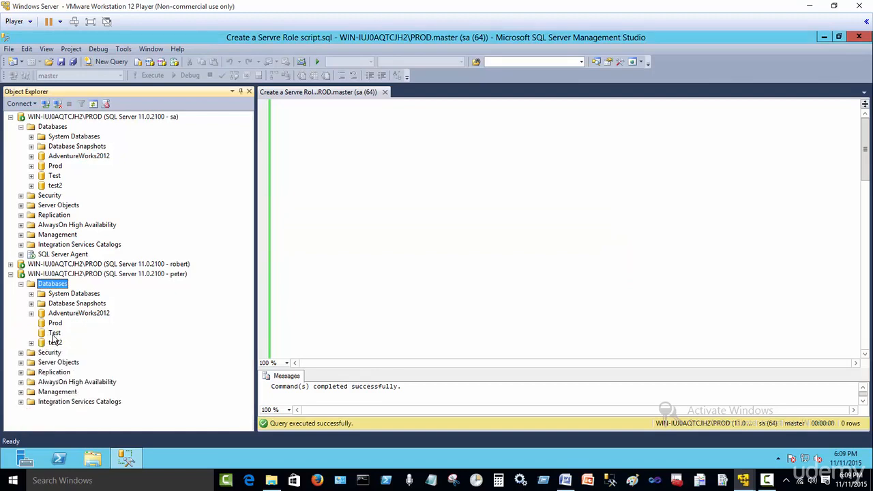
{"action": "left_click", "coordinate": [30, 343]}
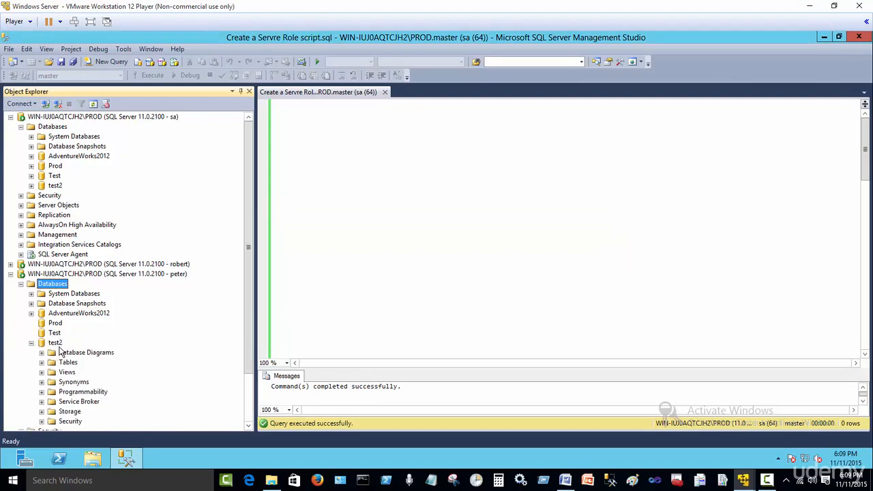
{"action": "left_click", "coordinate": [32, 342]}
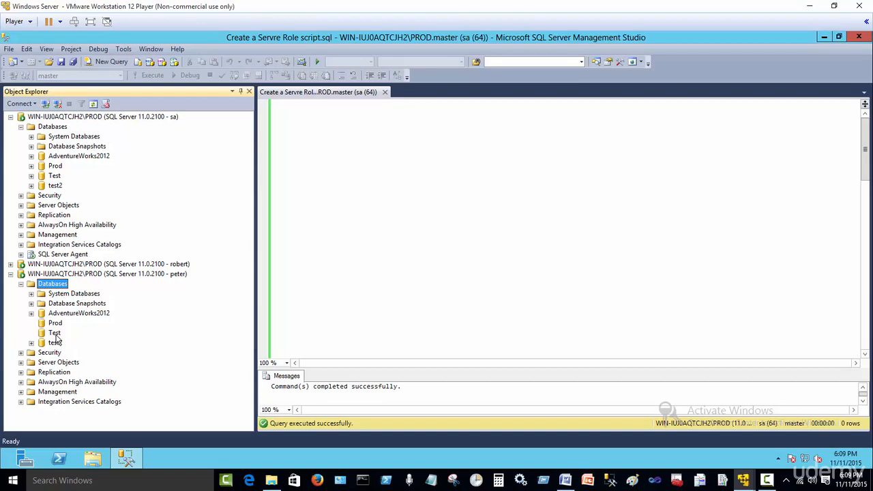
{"action": "left_click", "coordinate": [55, 334]}
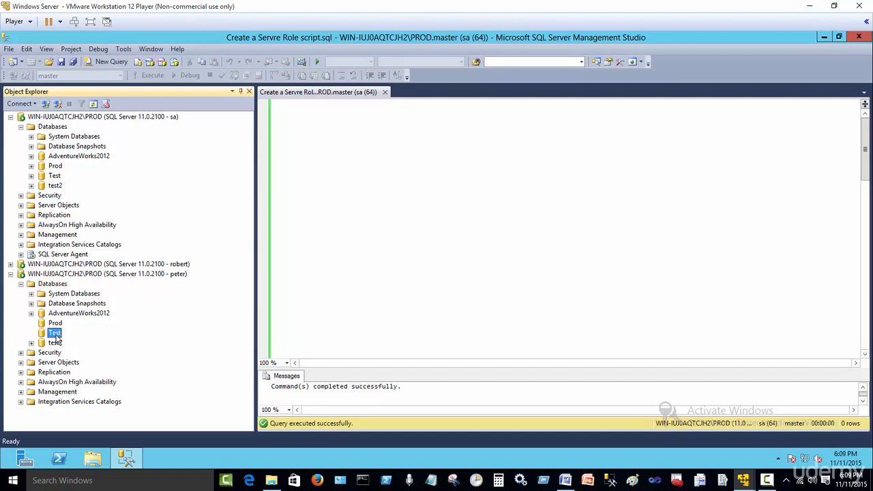
{"action": "left_click", "coordinate": [55, 325]}
{"action": "left_click", "coordinate": [56, 333]}
{"action": "left_click", "coordinate": [20, 283]}
{"action": "left_click", "coordinate": [10, 264]}
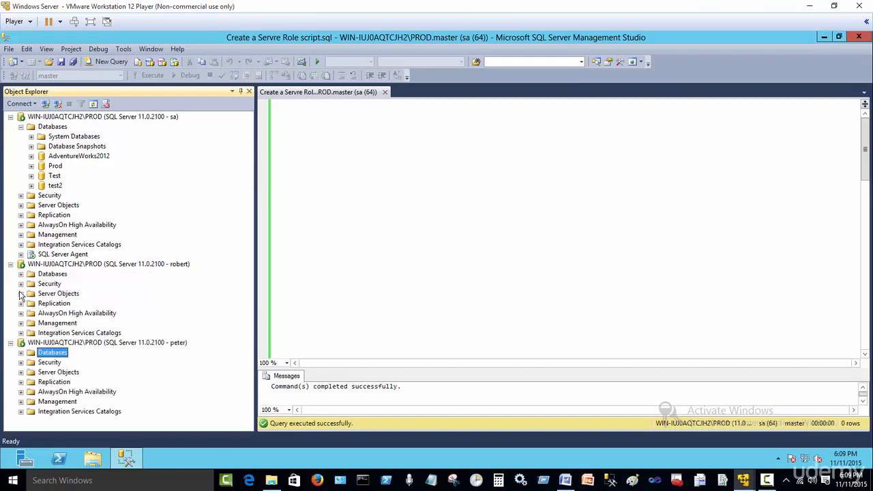
{"action": "left_click", "coordinate": [21, 274]}
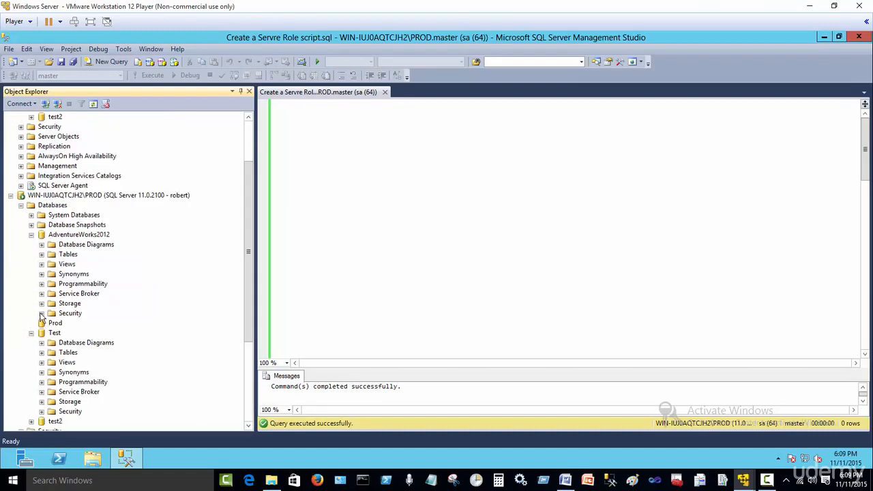
{"action": "left_click", "coordinate": [31, 235]}
{"action": "left_click", "coordinate": [31, 254]}
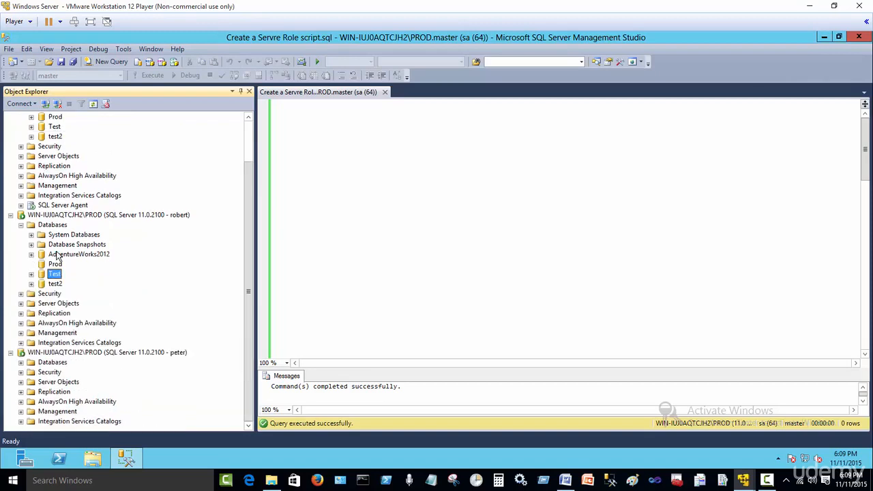
{"action": "left_click", "coordinate": [31, 283]}
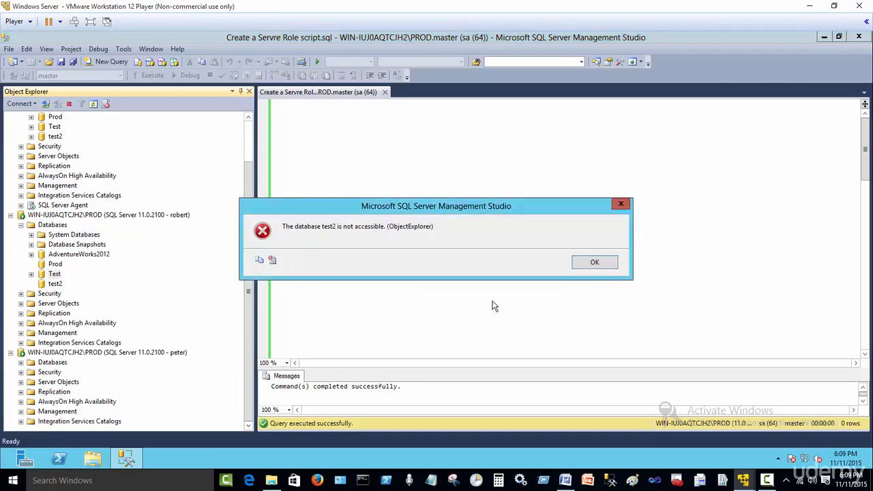
{"action": "left_click", "coordinate": [595, 263]}
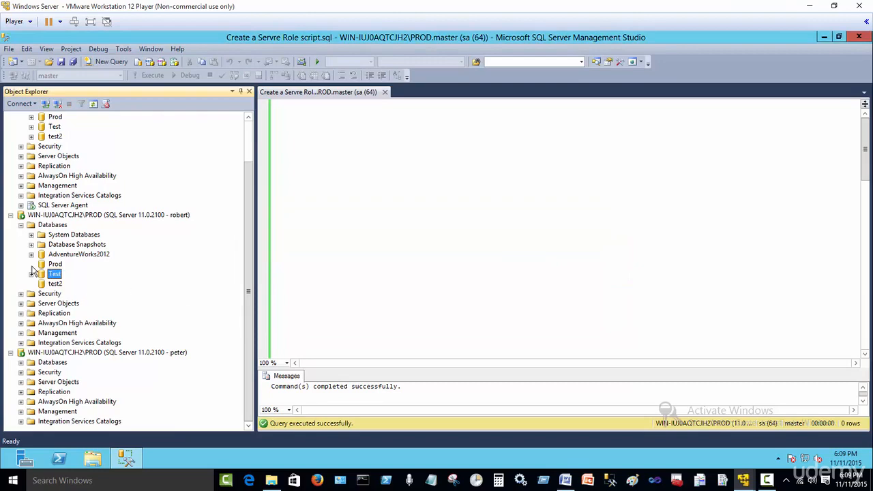
{"action": "left_click", "coordinate": [22, 225]}
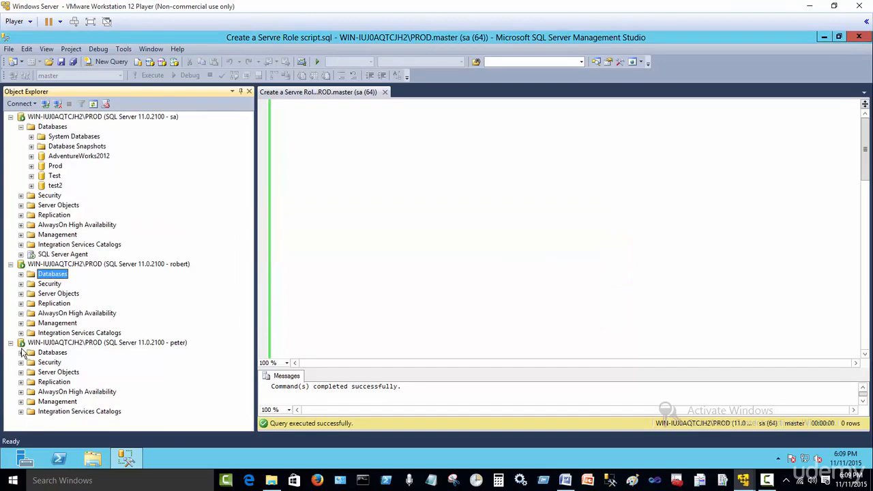
Delete the Junior DBA role from the sa server's Security > Server Roles.
{"action": "left_click", "coordinate": [21, 127]}
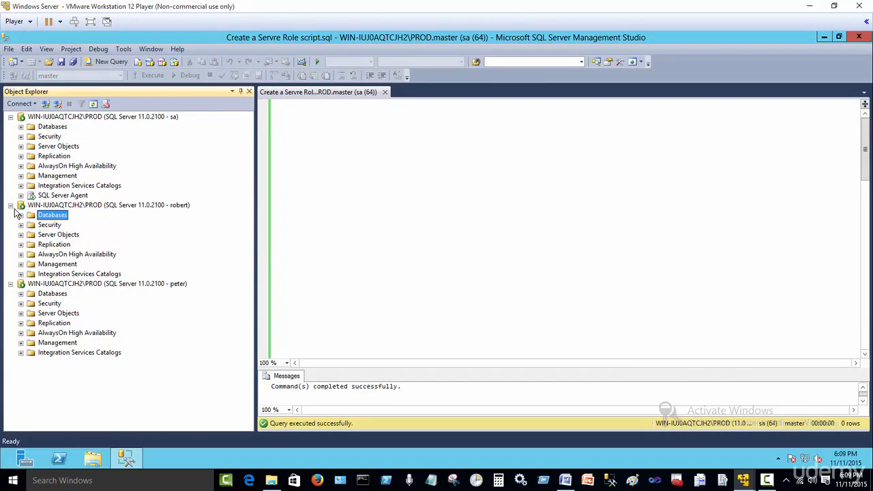
{"action": "left_click", "coordinate": [20, 136]}
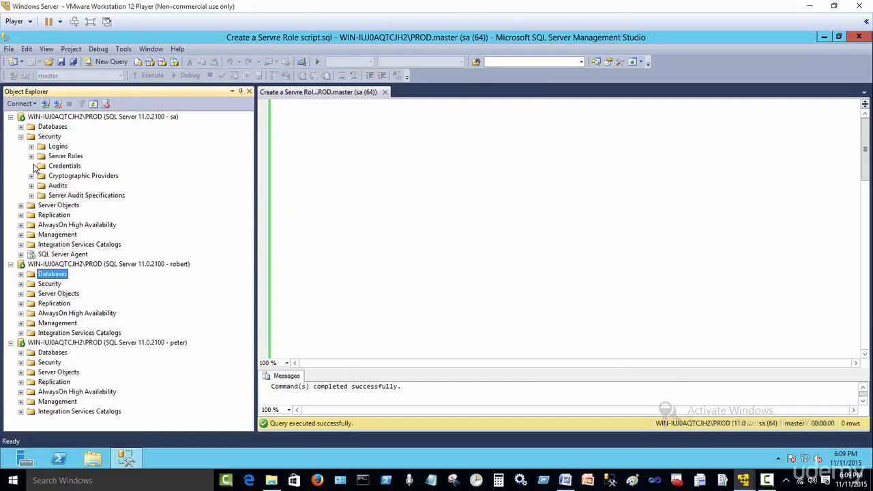
{"action": "left_click", "coordinate": [31, 156]}
{"action": "right_click", "coordinate": [91, 258]}
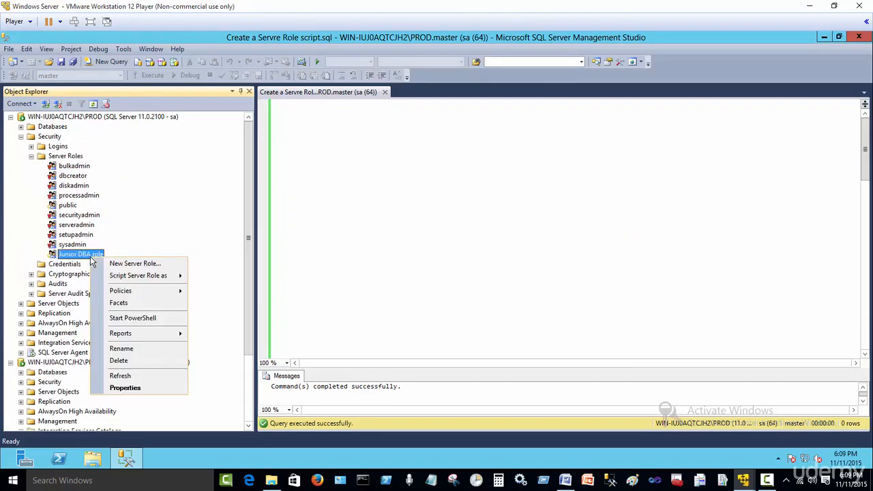
{"action": "left_click", "coordinate": [145, 361]}
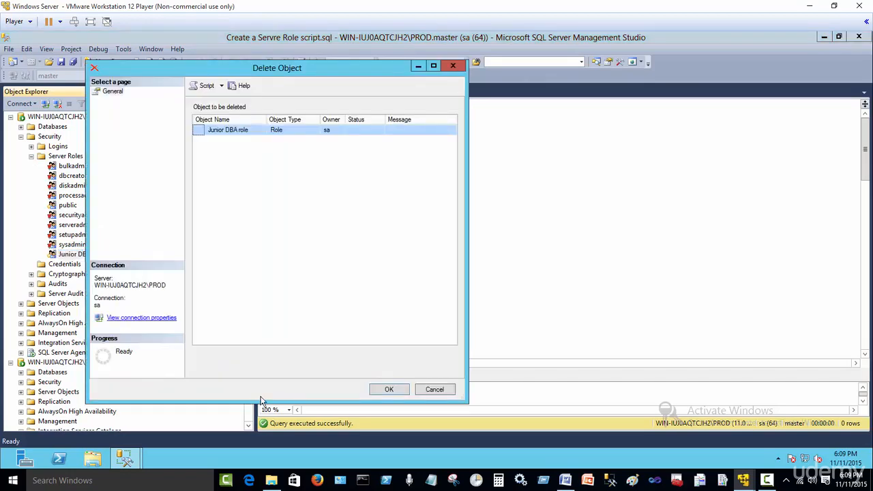
{"action": "left_click", "coordinate": [388, 389]}
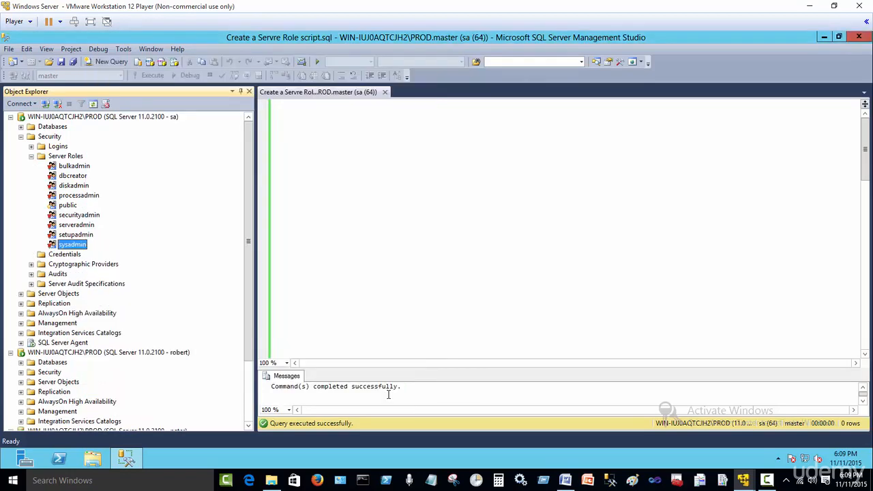
Delete the Prod database from the sa server's database list.
{"action": "left_click", "coordinate": [31, 156]}
{"action": "left_click", "coordinate": [22, 137]}
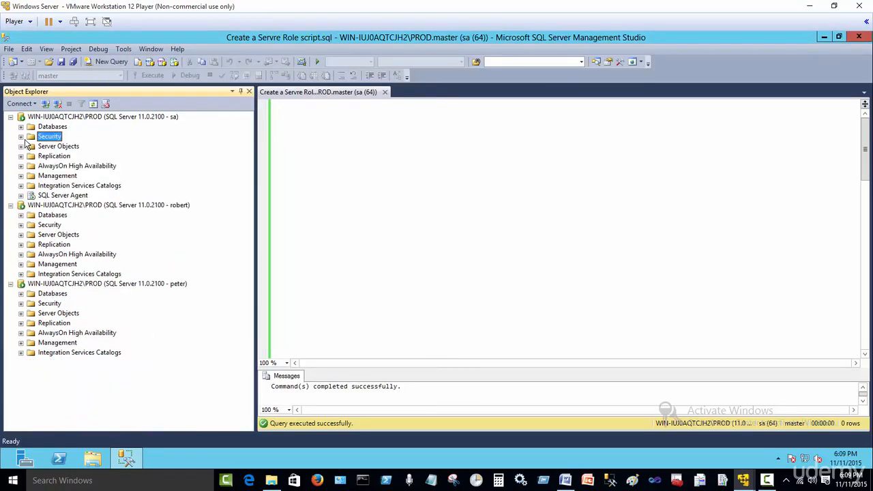
{"action": "left_click", "coordinate": [21, 214]}
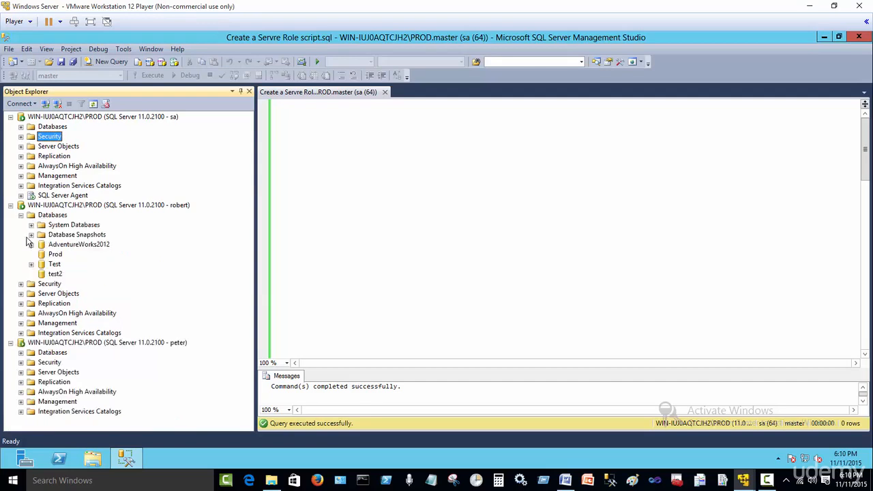
{"action": "left_click", "coordinate": [21, 127]}
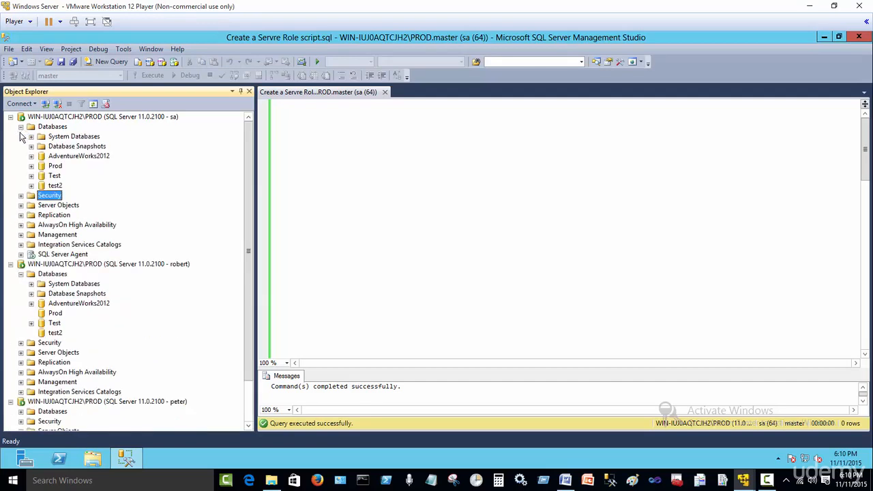
{"action": "right_click", "coordinate": [57, 167]}
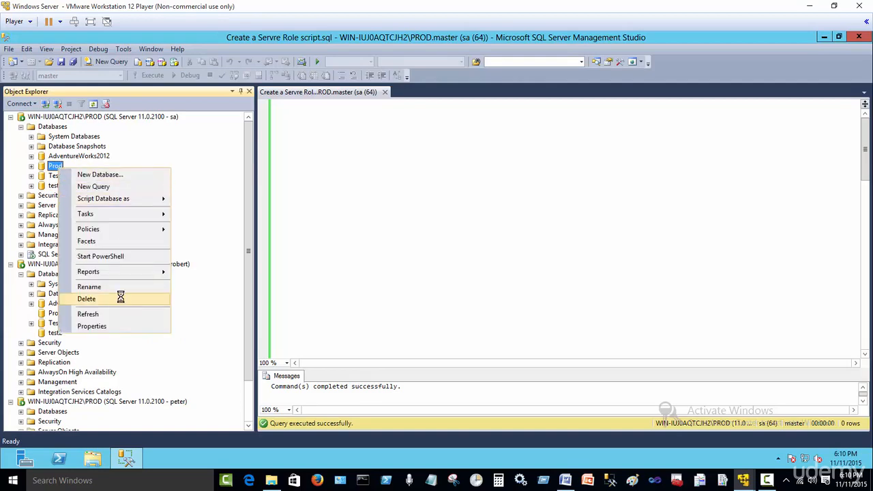
{"action": "left_click", "coordinate": [118, 299]}
{"action": "left_click", "coordinate": [386, 390]}
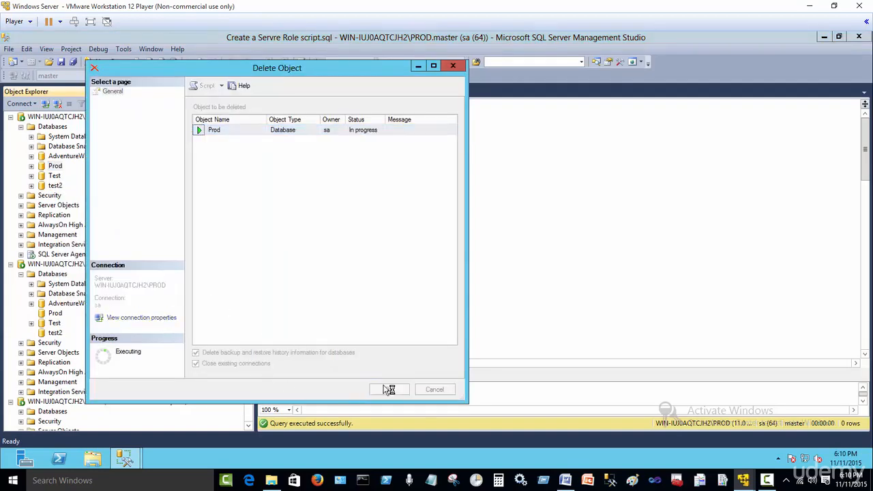
Delete the Test and test2 databases, closing existing connections for each.
{"action": "right_click", "coordinate": [52, 172]}
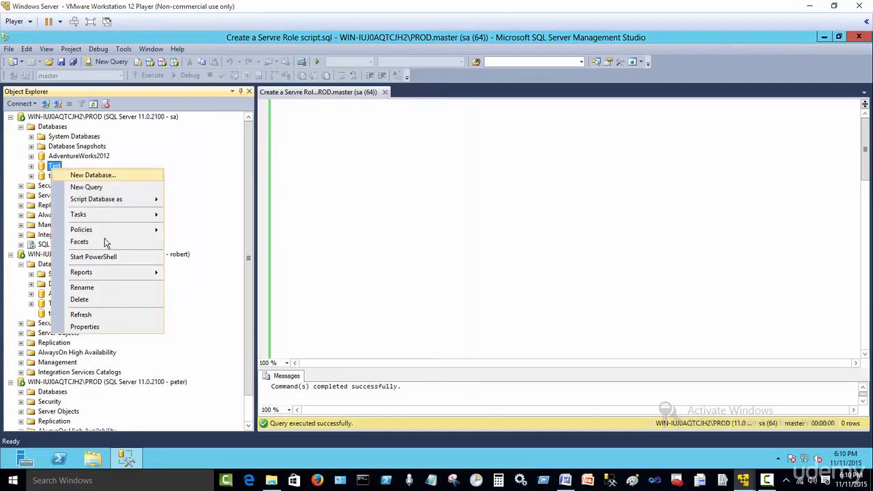
{"action": "left_click", "coordinate": [108, 300]}
{"action": "left_click", "coordinate": [196, 364]}
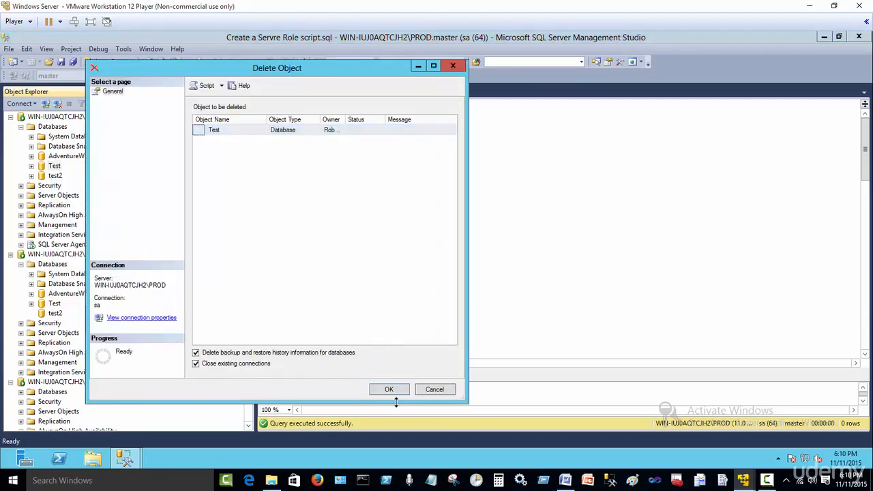
{"action": "left_click", "coordinate": [399, 395]}
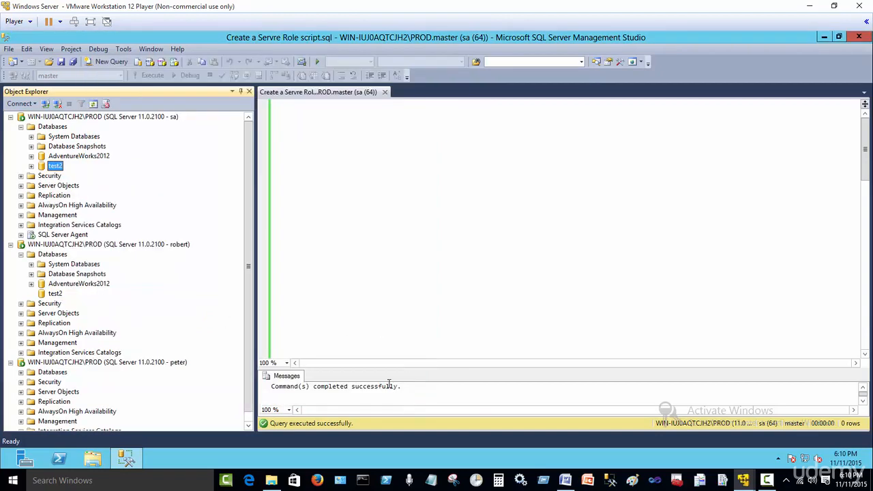
{"action": "right_click", "coordinate": [57, 169]}
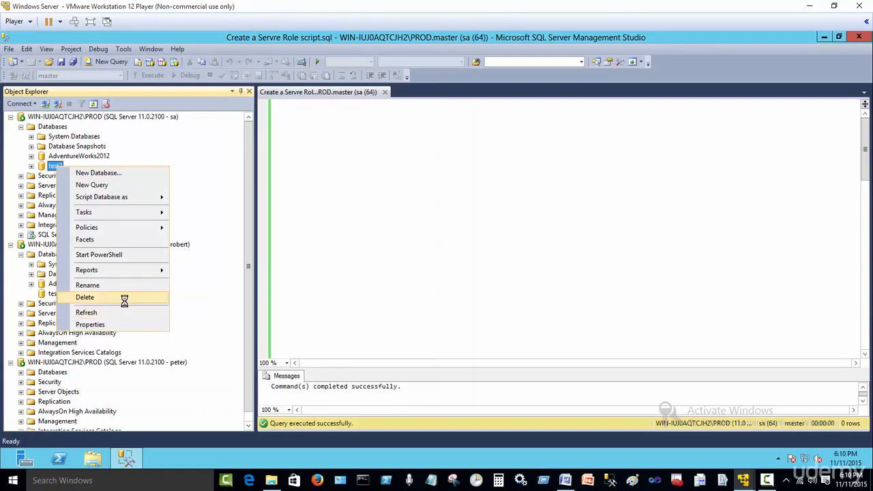
{"action": "left_click", "coordinate": [123, 298]}
{"action": "left_click", "coordinate": [239, 363]}
{"action": "left_click", "coordinate": [383, 389]}
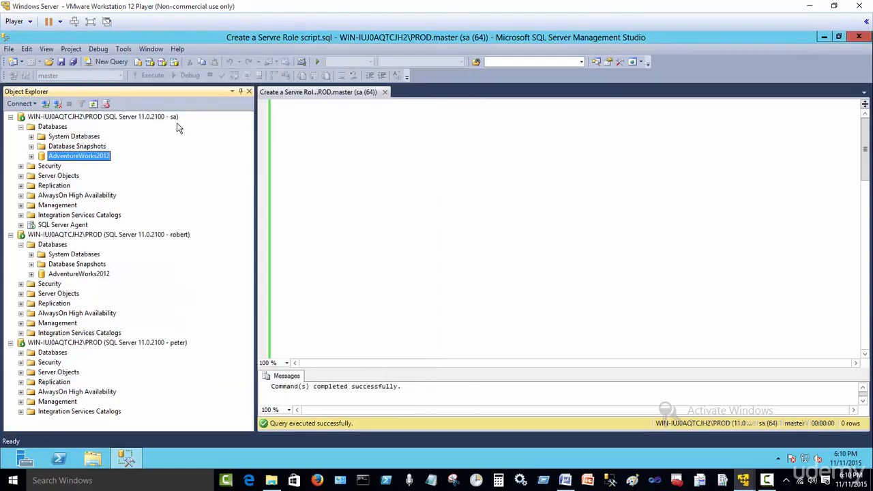
Collapse all three server connections in Object Explorer.
{"action": "left_click", "coordinate": [21, 128]}
{"action": "left_click", "coordinate": [10, 205]}
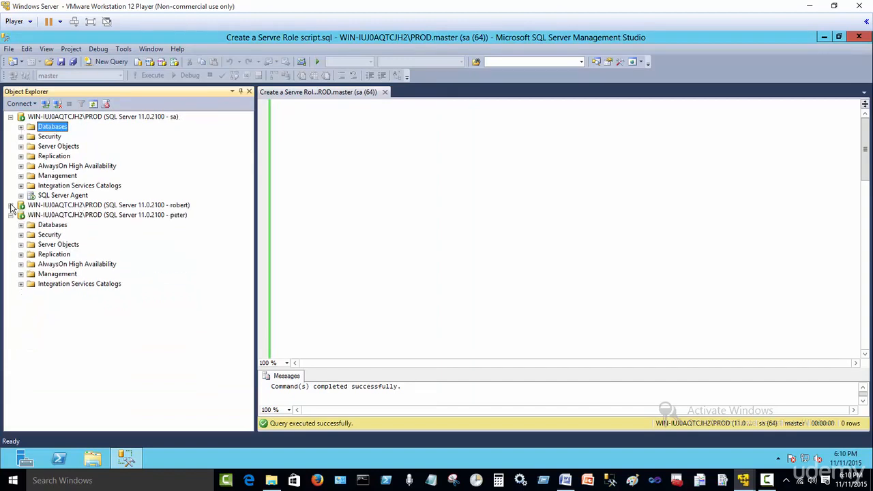
{"action": "left_click", "coordinate": [11, 117]}
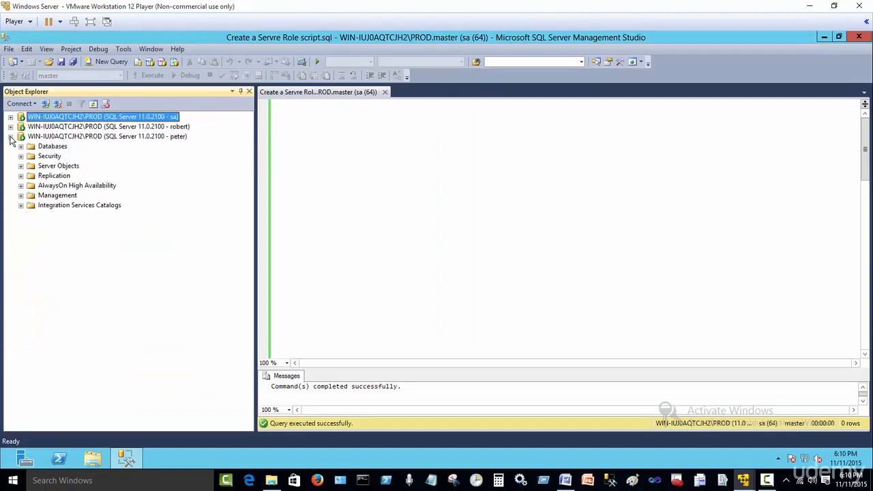
{"action": "left_click", "coordinate": [10, 137]}
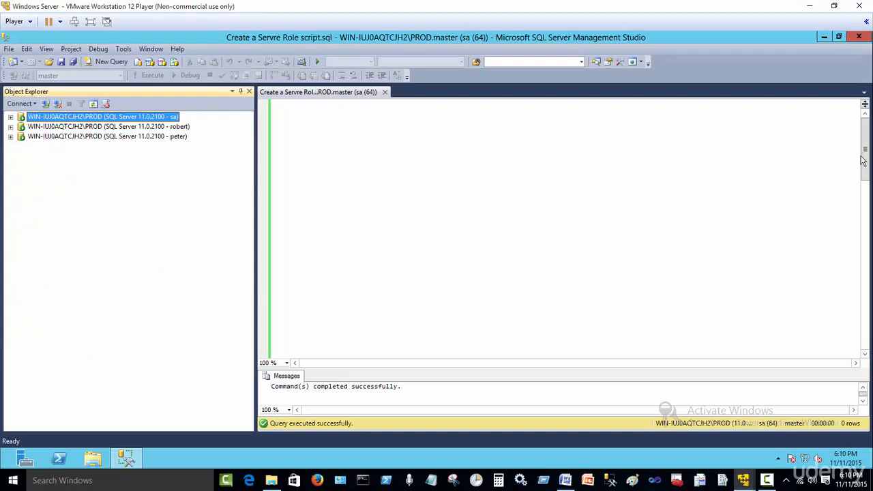
Delete the blank lines above the script's comment header.
{"action": "left_click_drag", "start_coordinate": [863, 160], "coordinate": [863, 219]}
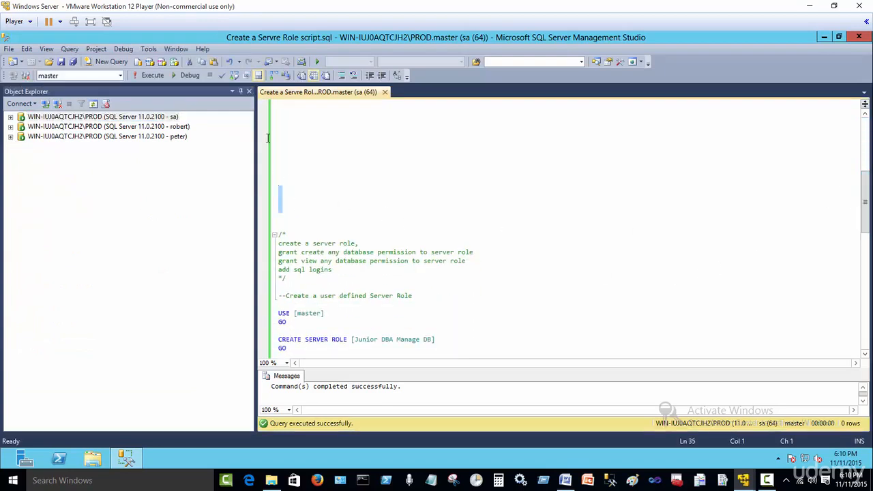
{"action": "left_click_drag", "start_coordinate": [268, 138], "coordinate": [278, 33]}
{"action": "key", "text": "Delete"}
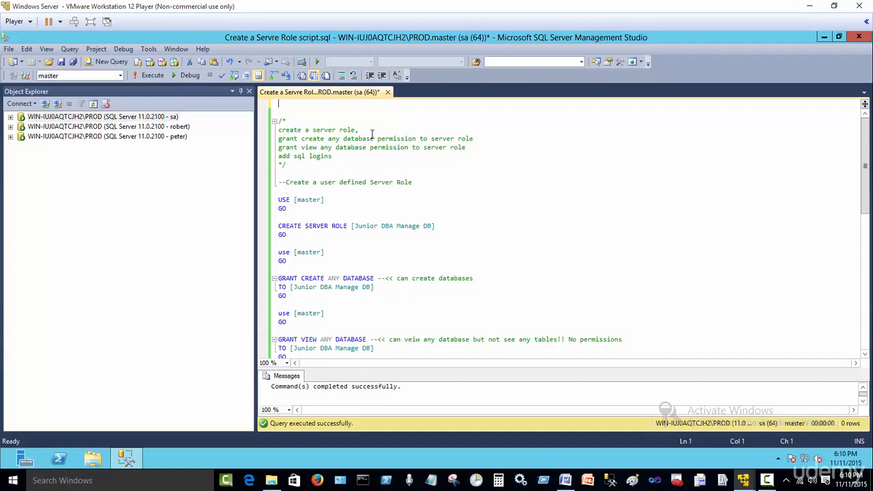
Select the USE [master] statement and its GO in the script.
{"action": "left_click", "coordinate": [369, 129]}
{"action": "left_click", "coordinate": [457, 235]}
{"action": "scroll", "coordinate": [457, 234], "scroll_direction": "down", "scroll_amount": 1}
{"action": "scroll", "coordinate": [456, 234], "scroll_direction": "up", "scroll_amount": 1}
{"action": "scroll", "coordinate": [457, 235], "scroll_direction": "down", "scroll_amount": 2}
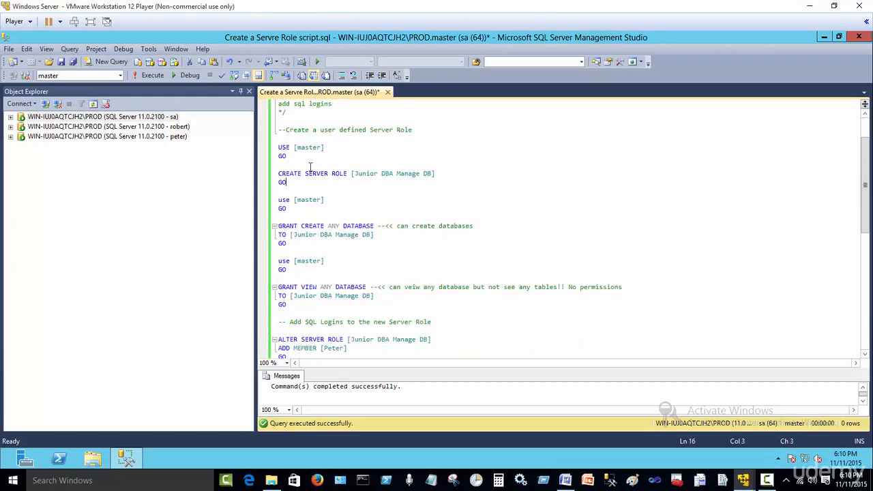
{"action": "left_click_drag", "start_coordinate": [302, 159], "coordinate": [278, 146]}
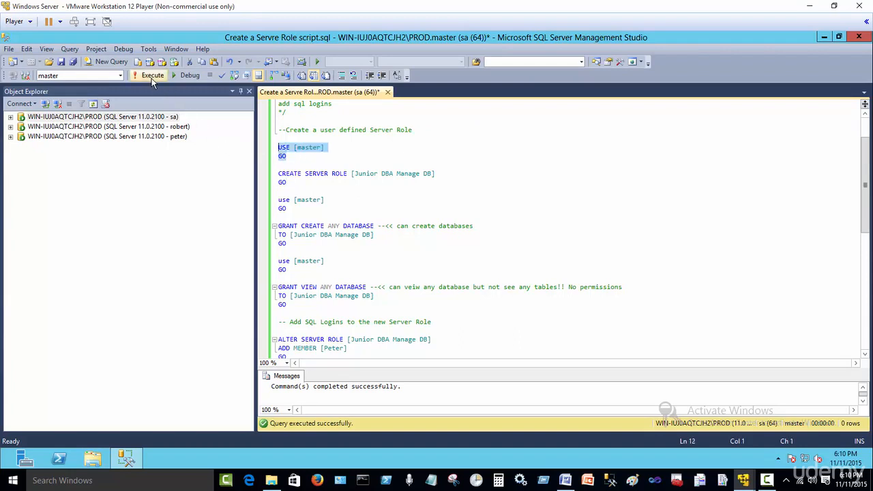
Execute the USE and CREATE SERVER ROLE statements, then the use master statement.
{"action": "left_click", "coordinate": [331, 199]}
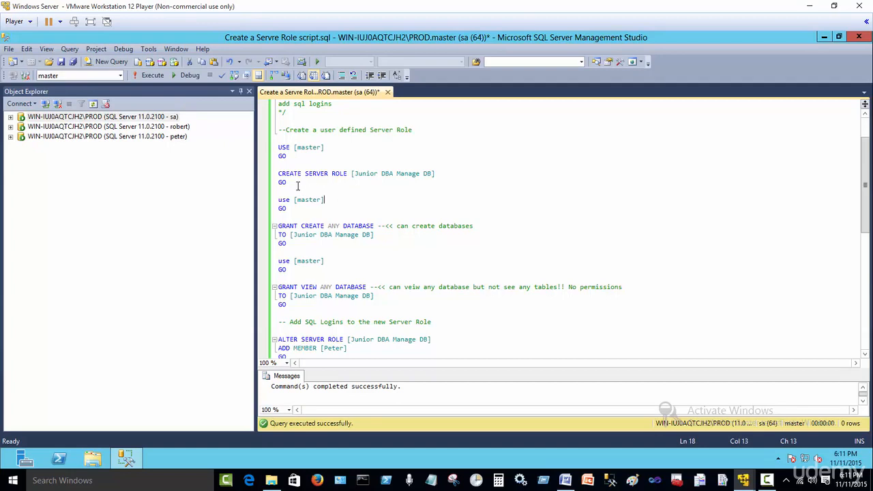
{"action": "double_click", "coordinate": [291, 175]}
{"action": "double_click", "coordinate": [319, 175]}
{"action": "double_click", "coordinate": [341, 175]}
{"action": "double_click", "coordinate": [401, 173]}
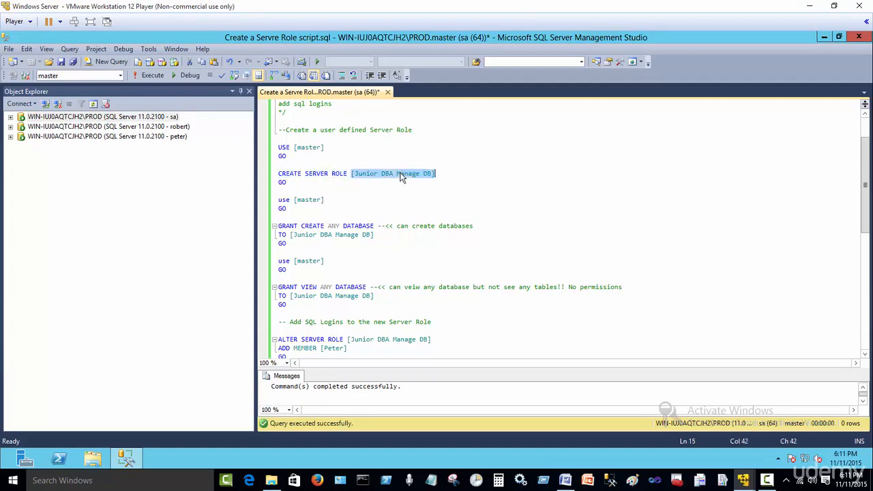
{"action": "left_click", "coordinate": [330, 182]}
{"action": "left_click_drag", "start_coordinate": [308, 185], "coordinate": [242, 145]}
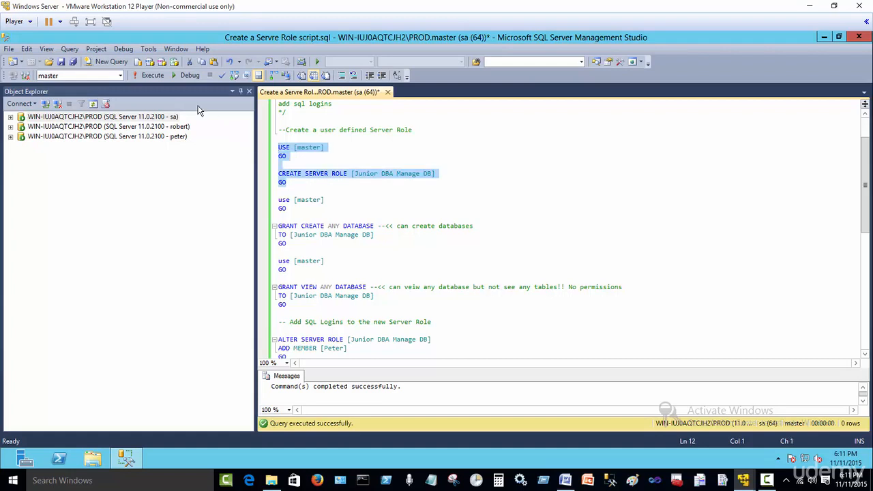
{"action": "left_click", "coordinate": [150, 76]}
{"action": "left_click_drag", "start_coordinate": [290, 209], "coordinate": [279, 200]}
{"action": "left_click", "coordinate": [153, 75]}
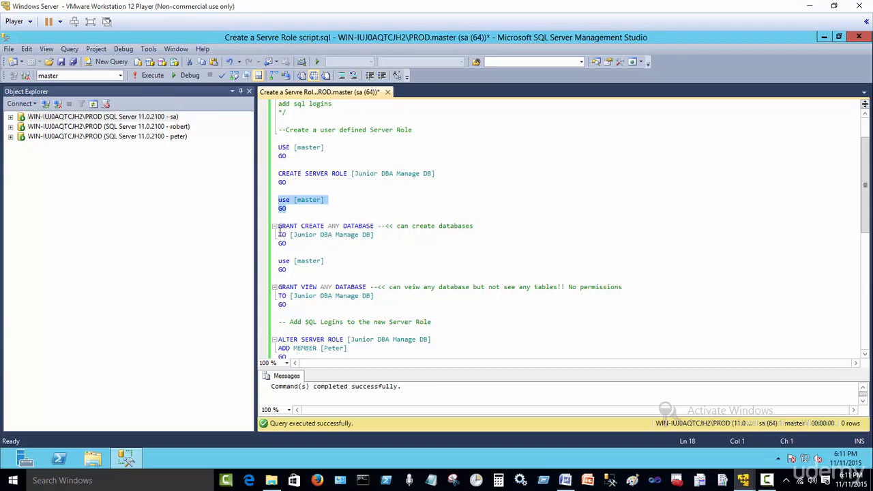
Refresh Security > Server Roles and select the new Junior DBA Manage DB role.
{"action": "left_click", "coordinate": [10, 117]}
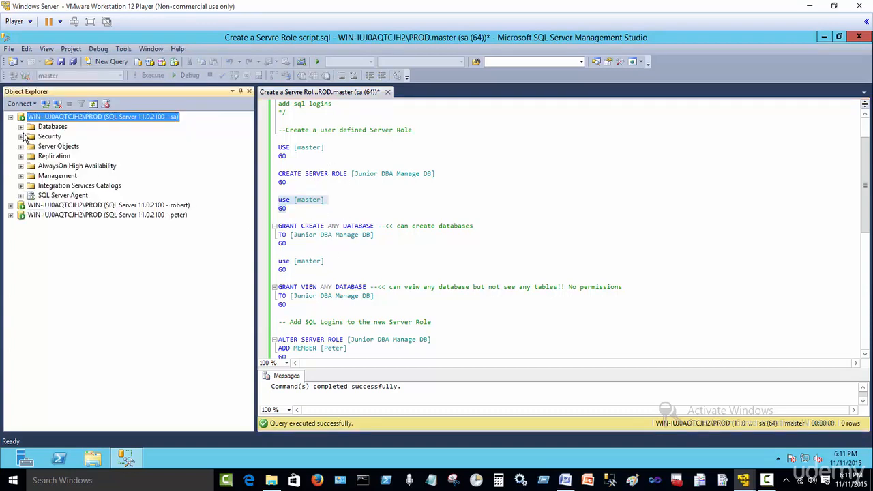
{"action": "left_click", "coordinate": [21, 137]}
{"action": "left_click", "coordinate": [31, 156]}
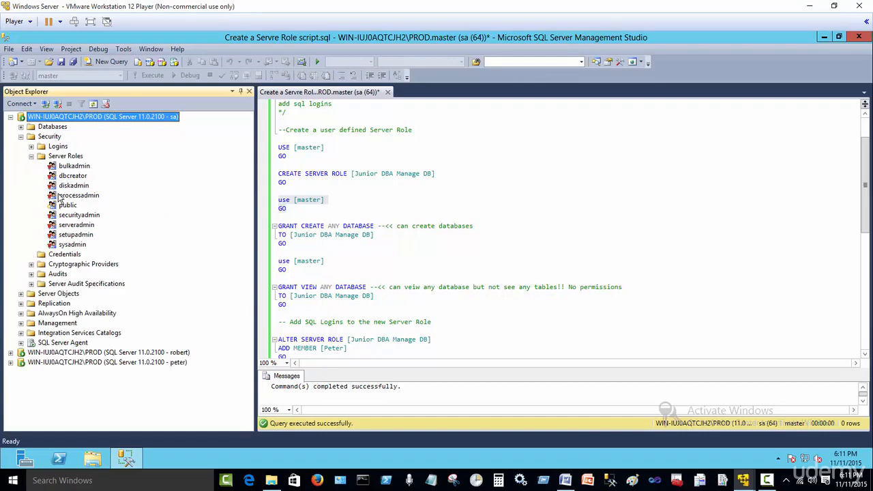
{"action": "left_click", "coordinate": [65, 157]}
{"action": "left_click", "coordinate": [95, 101]}
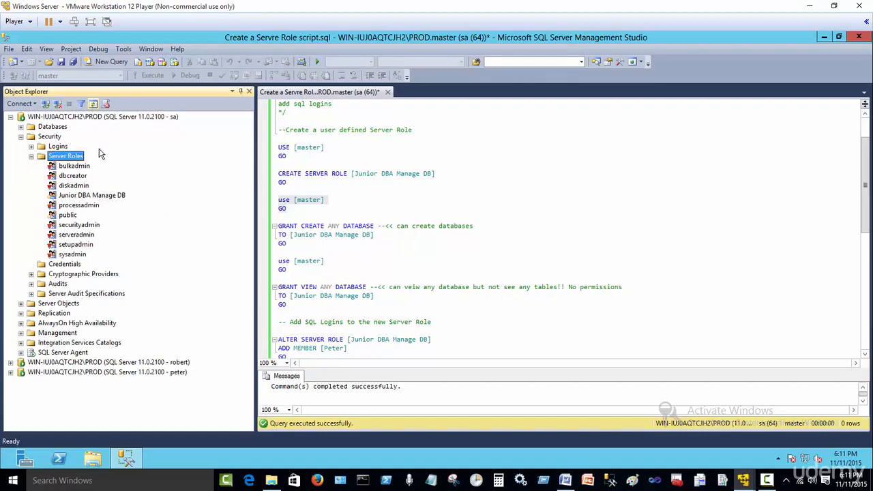
{"action": "left_click", "coordinate": [105, 195]}
{"action": "left_click", "coordinate": [354, 239]}
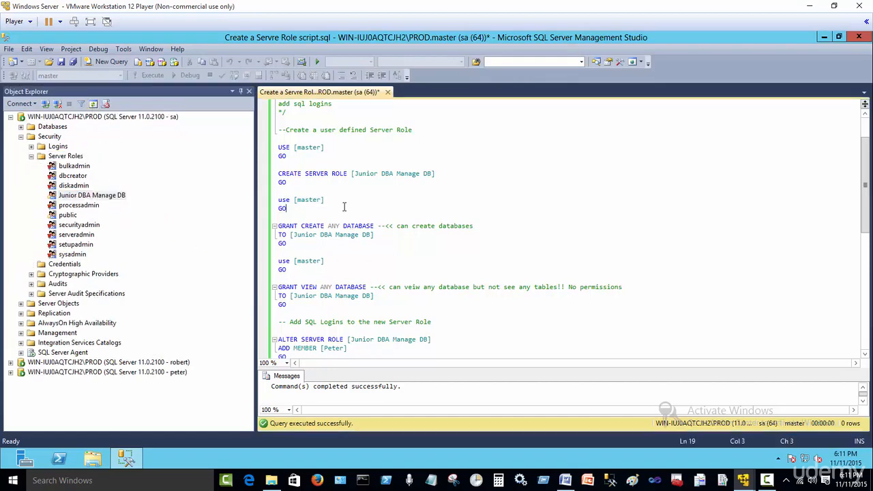
Execute the GRANT CREATE ANY DATABASE statement for Junior DBA Manage DB.
{"action": "left_click", "coordinate": [304, 227]}
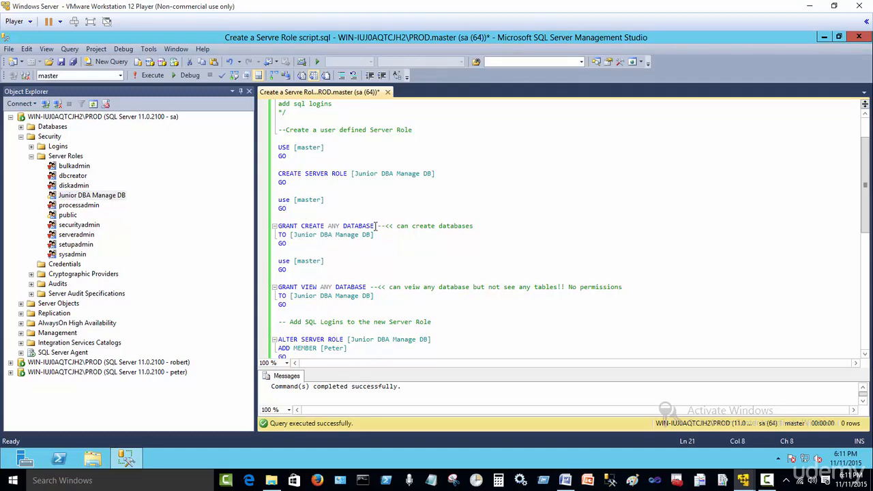
{"action": "left_click_drag", "start_coordinate": [375, 228], "coordinate": [250, 197]}
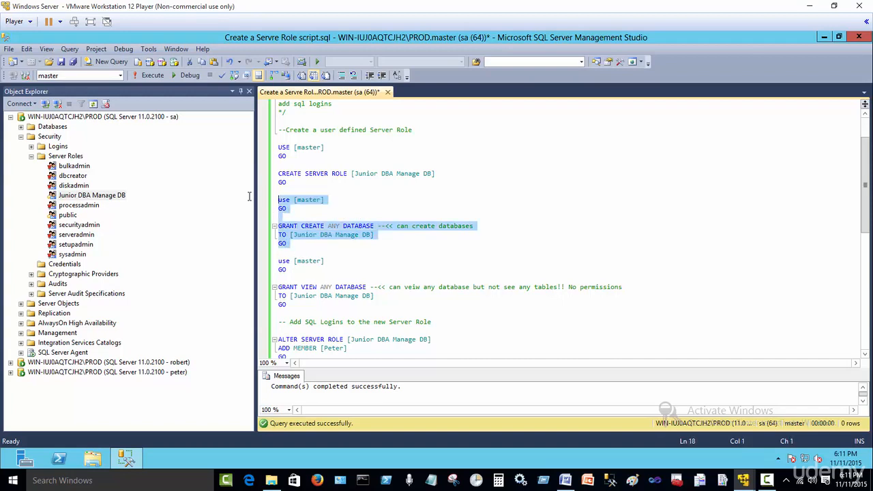
{"action": "left_click", "coordinate": [151, 76]}
Execute the use master and GRANT VIEW ANY DATABASE block for the role.
{"action": "left_click", "coordinate": [350, 272]}
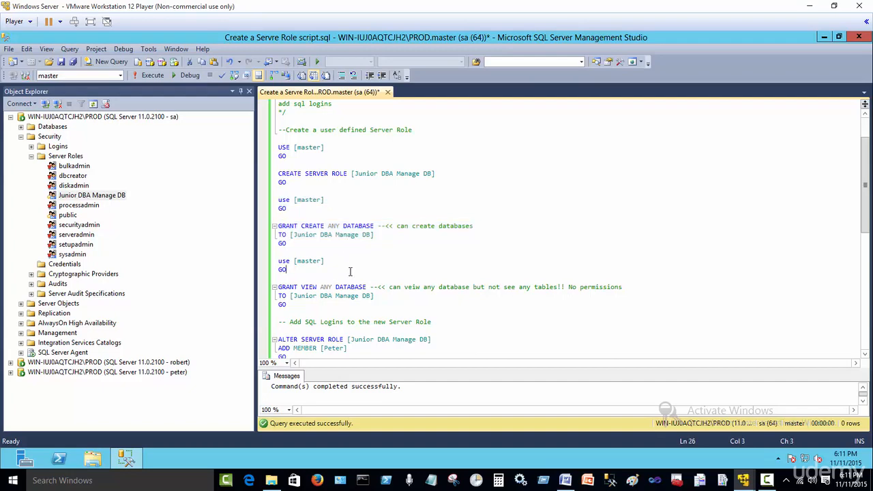
{"action": "scroll", "coordinate": [350, 272], "scroll_direction": "down", "scroll_amount": 1}
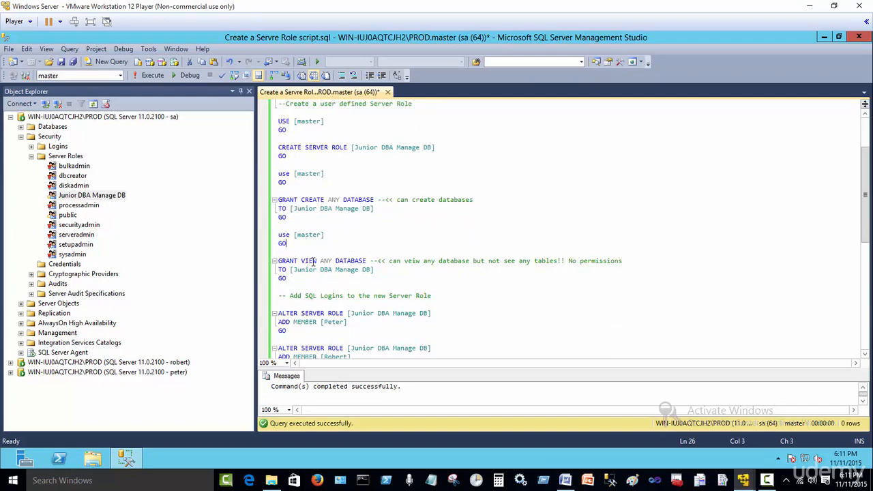
{"action": "left_click_drag", "start_coordinate": [291, 269], "coordinate": [374, 270]}
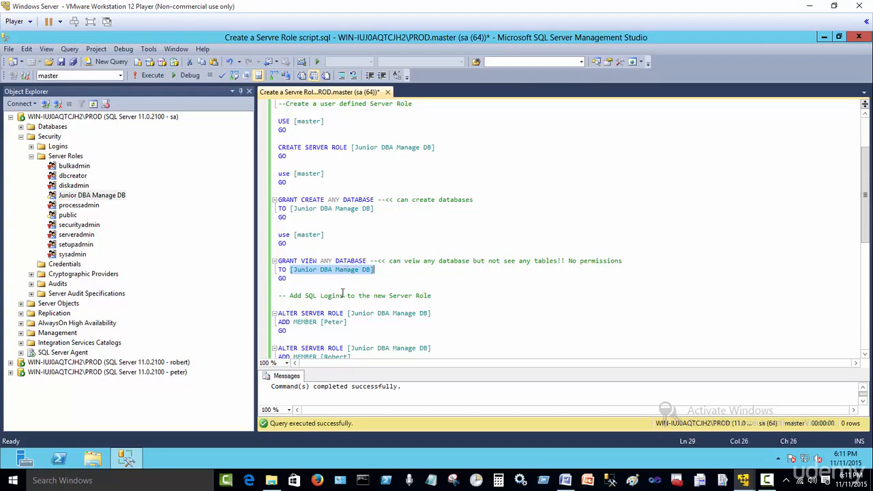
{"action": "double_click", "coordinate": [314, 262]}
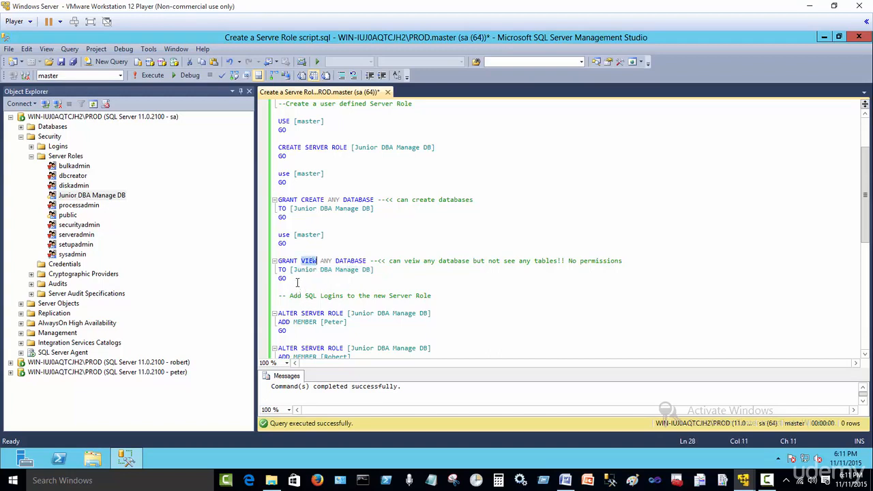
{"action": "left_click_drag", "start_coordinate": [297, 279], "coordinate": [275, 236]}
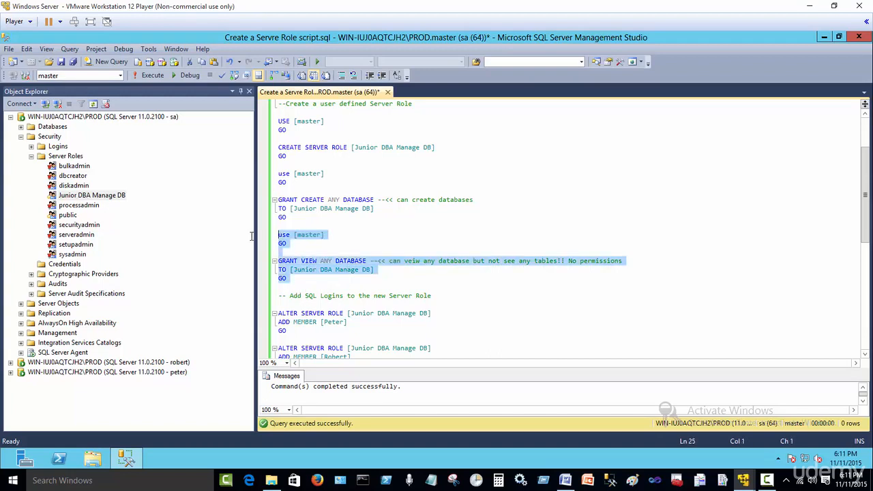
{"action": "left_click", "coordinate": [147, 76]}
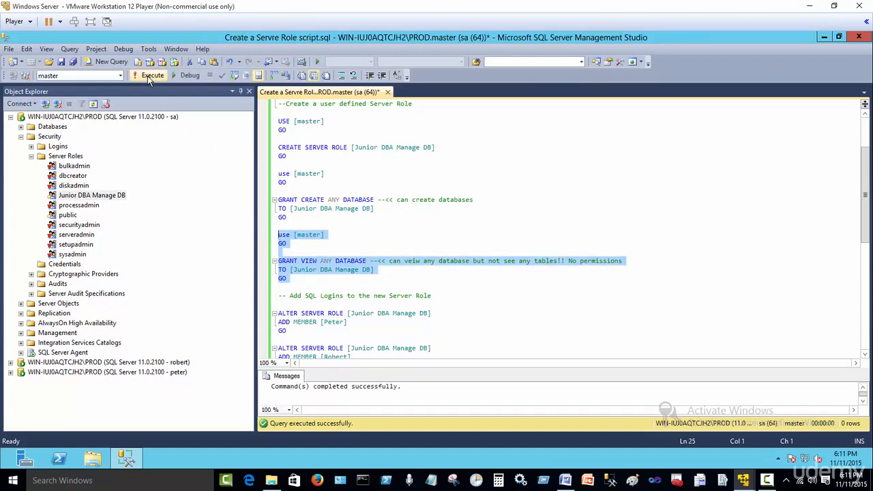
{"action": "left_click", "coordinate": [294, 225]}
{"action": "scroll", "coordinate": [296, 198], "scroll_direction": "down", "scroll_amount": 3}
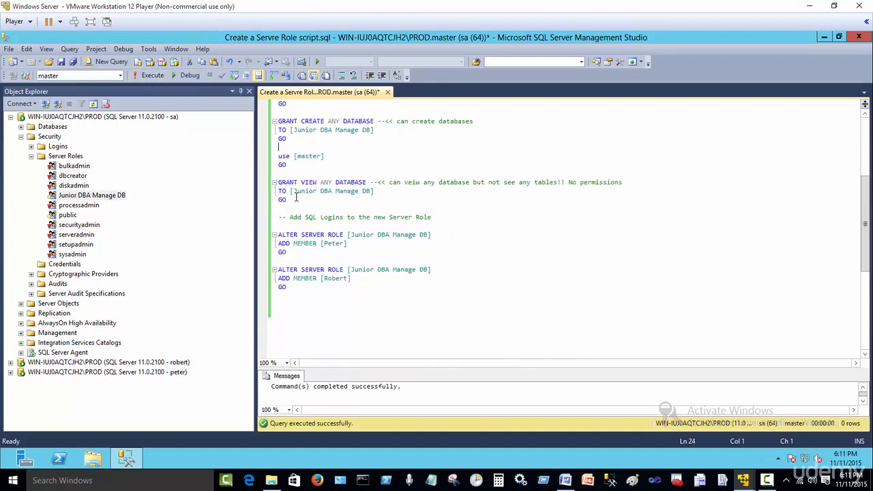
Execute both ALTER SERVER ROLE Junior DBA Manage DB ADD MEMBER statements.
{"action": "double_click", "coordinate": [334, 244]}
{"action": "double_click", "coordinate": [334, 280]}
{"action": "left_click", "coordinate": [323, 300]}
{"action": "double_click", "coordinate": [381, 235]}
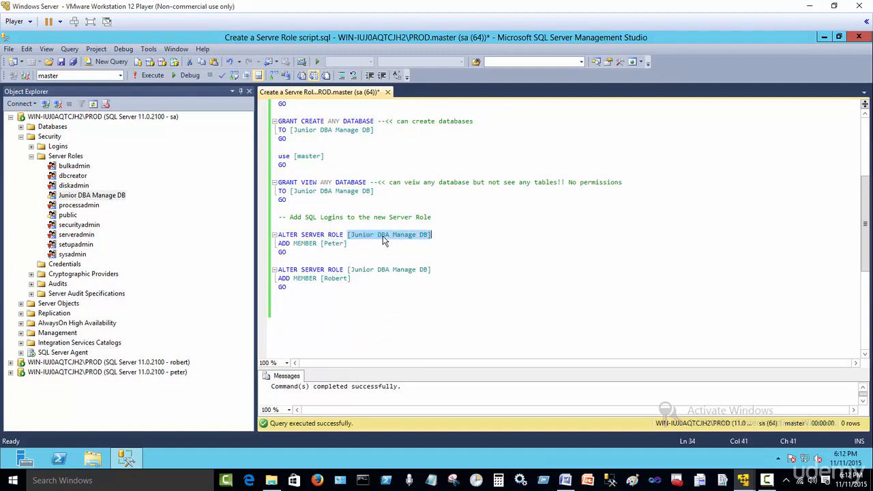
{"action": "left_click", "coordinate": [287, 235]}
{"action": "double_click", "coordinate": [286, 235]}
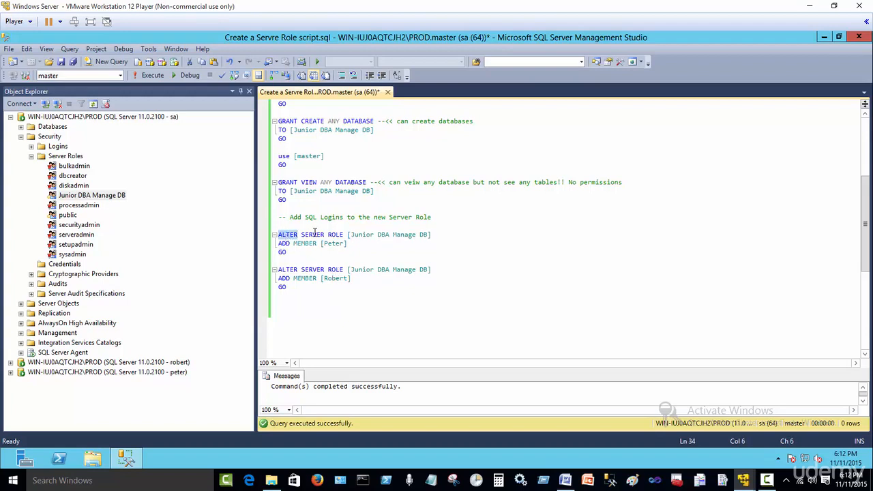
{"action": "double_click", "coordinate": [314, 234]}
{"action": "double_click", "coordinate": [335, 234]}
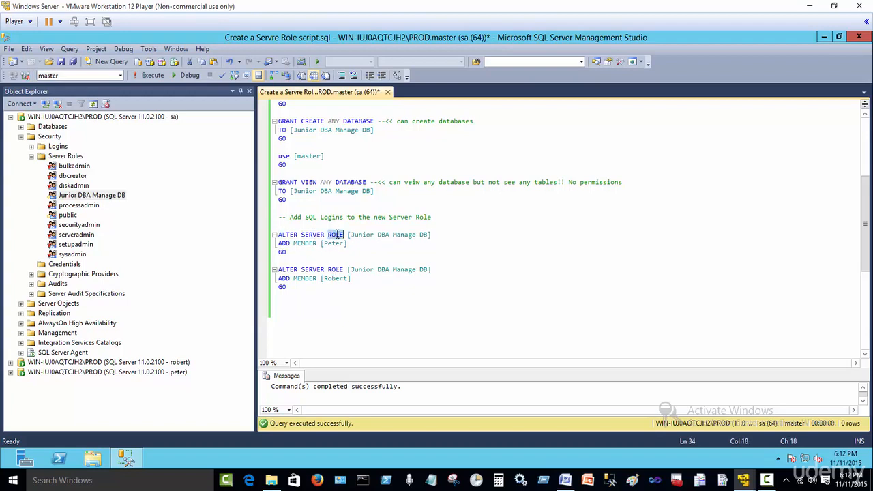
{"action": "double_click", "coordinate": [385, 236]}
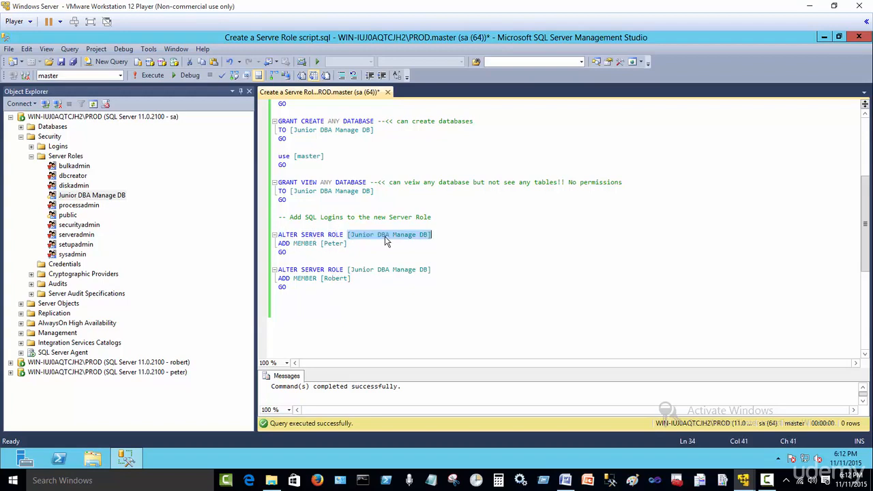
{"action": "double_click", "coordinate": [283, 243]}
{"action": "double_click", "coordinate": [304, 243]}
{"action": "double_click", "coordinate": [333, 244]}
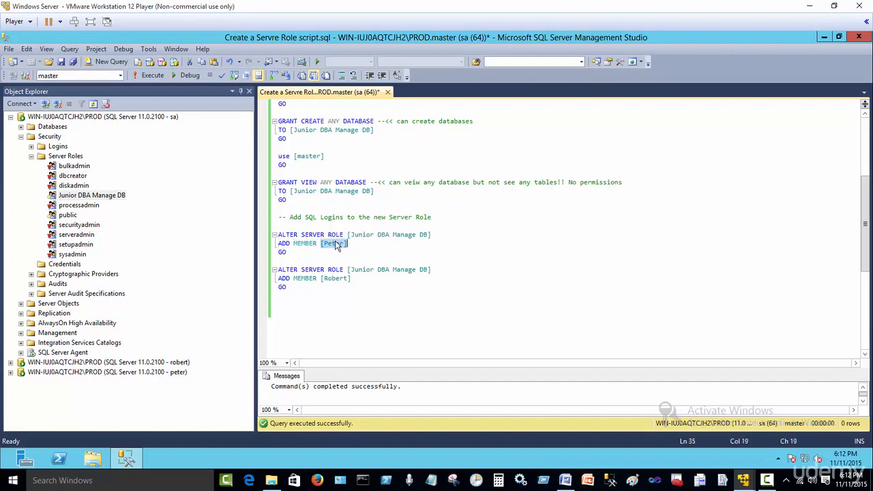
{"action": "left_click_drag", "start_coordinate": [286, 294], "coordinate": [252, 232]}
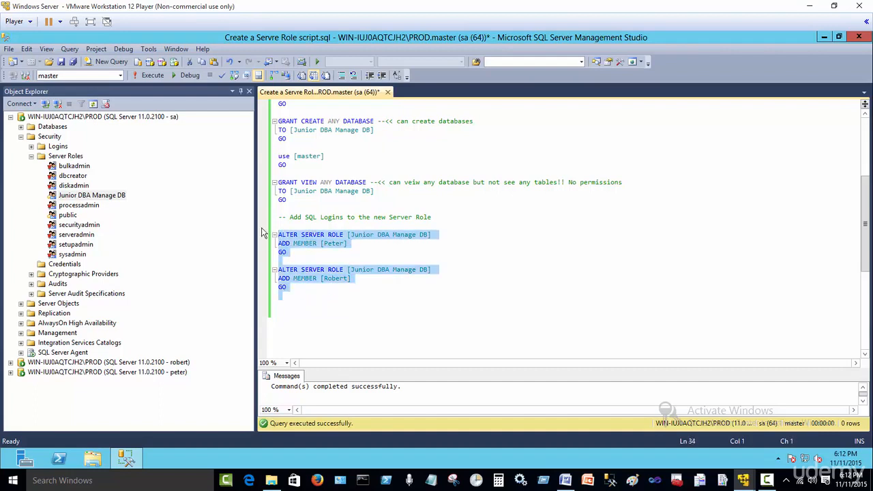
{"action": "left_click", "coordinate": [152, 76]}
Check the Junior DBA Manage DB role's members in its properties, then cancel.
{"action": "left_click", "coordinate": [115, 198]}
{"action": "double_click", "coordinate": [116, 198]}
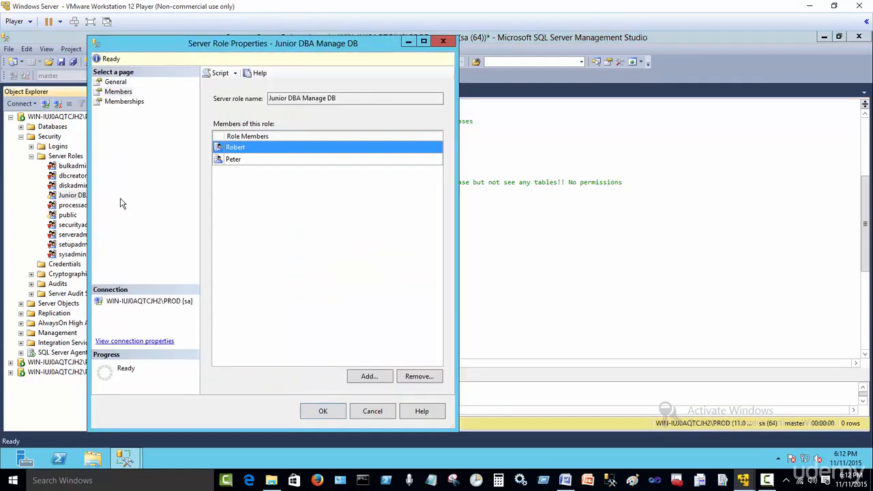
{"action": "left_click", "coordinate": [373, 411]}
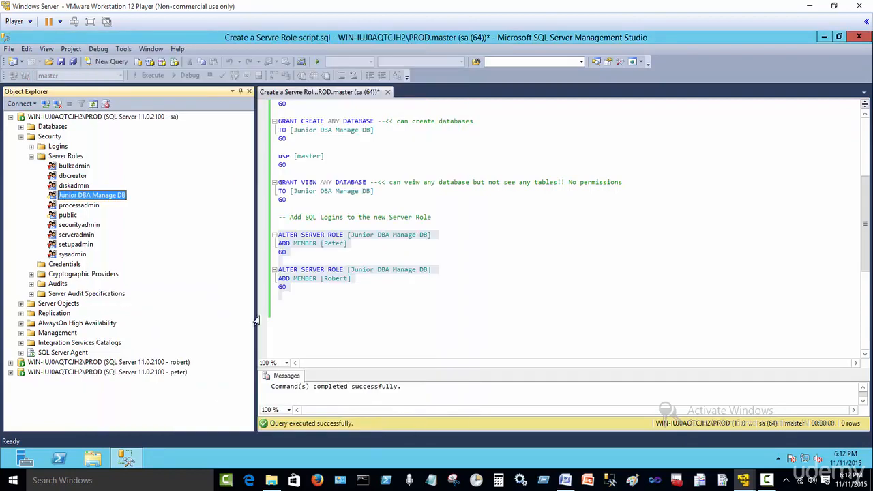
Through the member login's connection, create a database named Test, then collapse that connection.
{"action": "left_click", "coordinate": [21, 137]}
{"action": "left_click", "coordinate": [10, 204]}
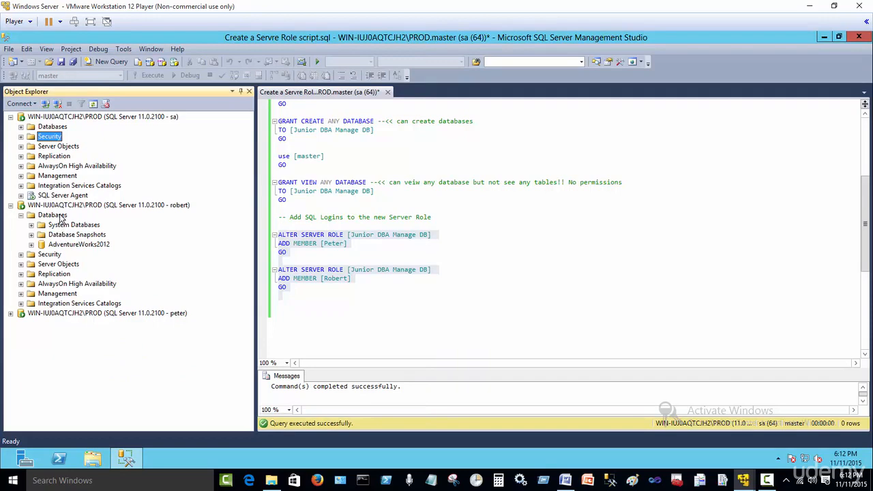
{"action": "right_click", "coordinate": [59, 214]}
{"action": "left_click", "coordinate": [84, 222]}
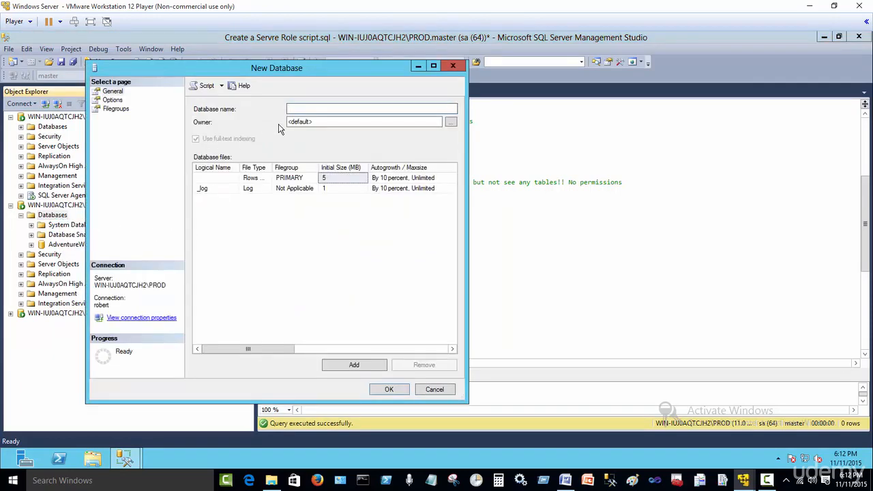
{"action": "type", "text": "Test"}
{"action": "left_click", "coordinate": [394, 389]}
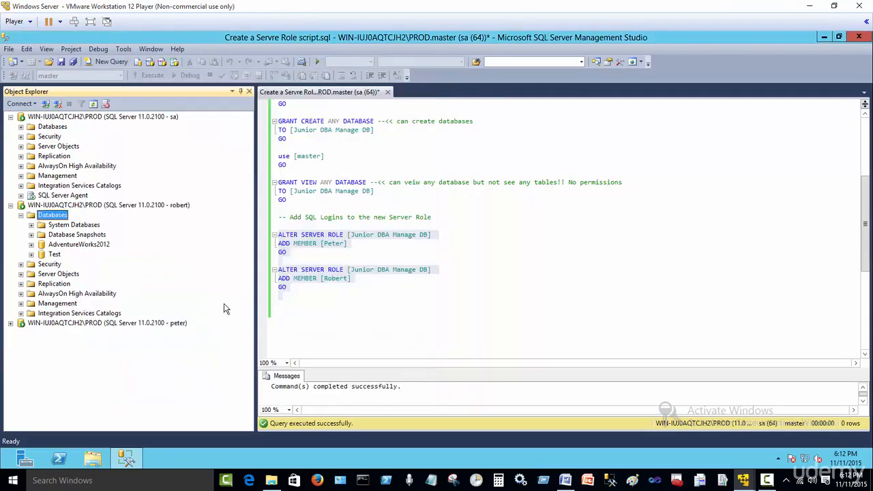
{"action": "left_click", "coordinate": [20, 215]}
{"action": "left_click", "coordinate": [10, 205]}
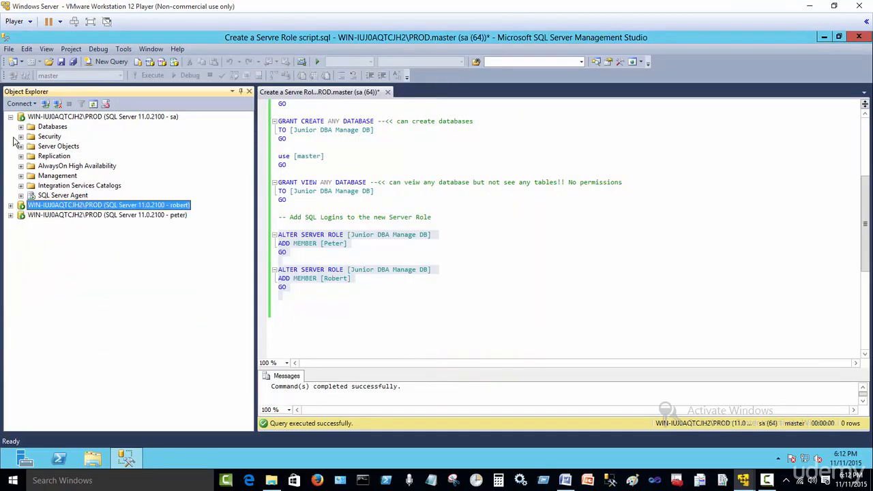
Collapse the first server connection's tree and return to the script.
{"action": "left_click", "coordinate": [10, 117]}
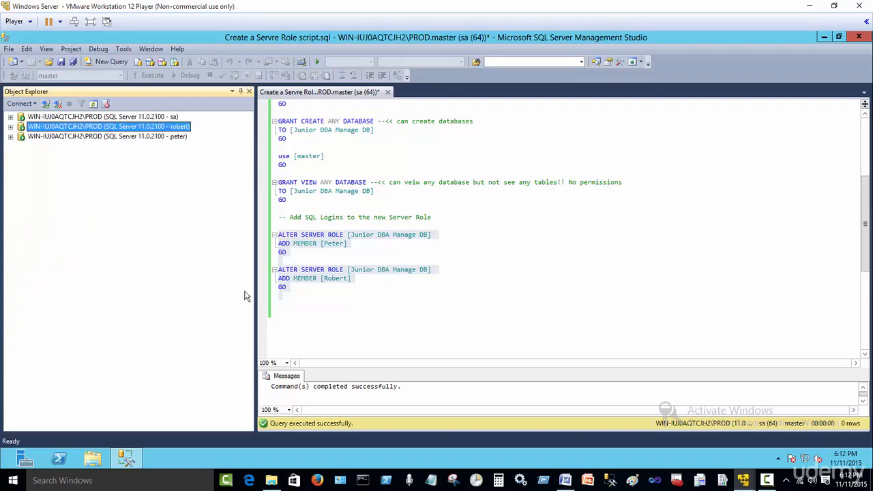
{"action": "left_click", "coordinate": [412, 331]}
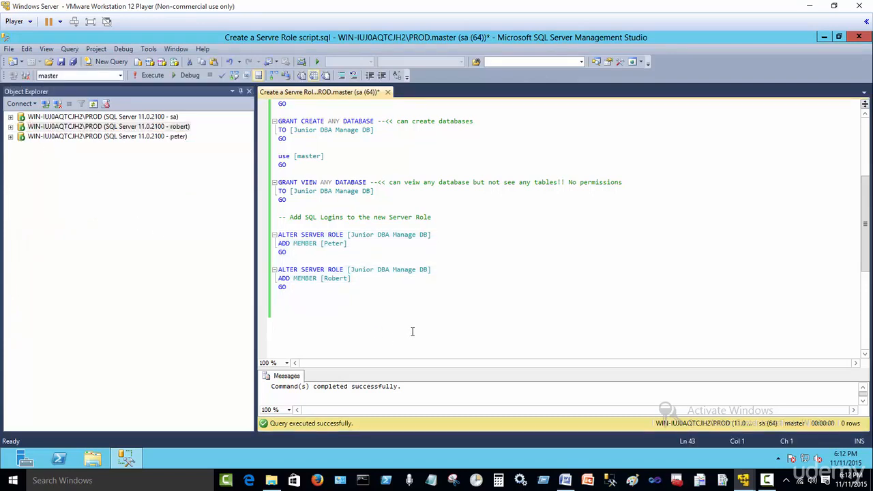